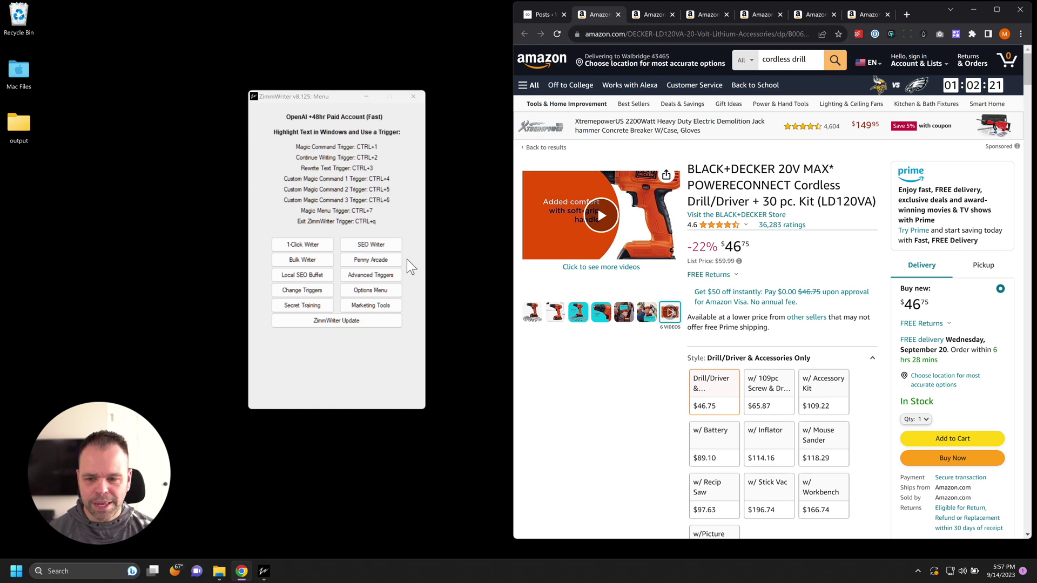
Copy the BLACK+DECKER drill's Amazon URL from Chrome into Penny Arcade's URL list
{"action": "left_click", "coordinate": [381, 259]}
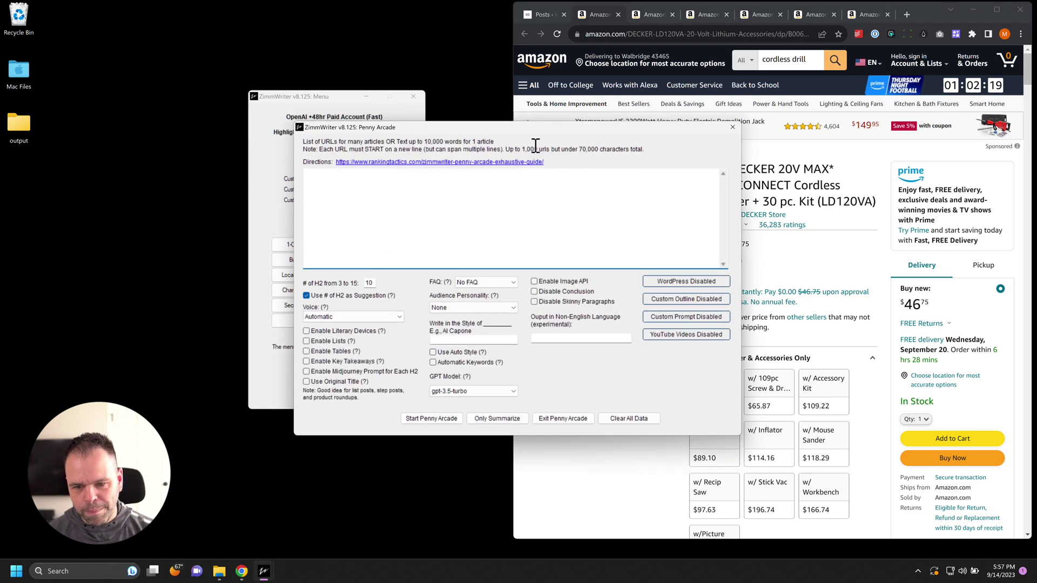
{"action": "left_click_drag", "start_coordinate": [583, 135], "coordinate": [320, 115]}
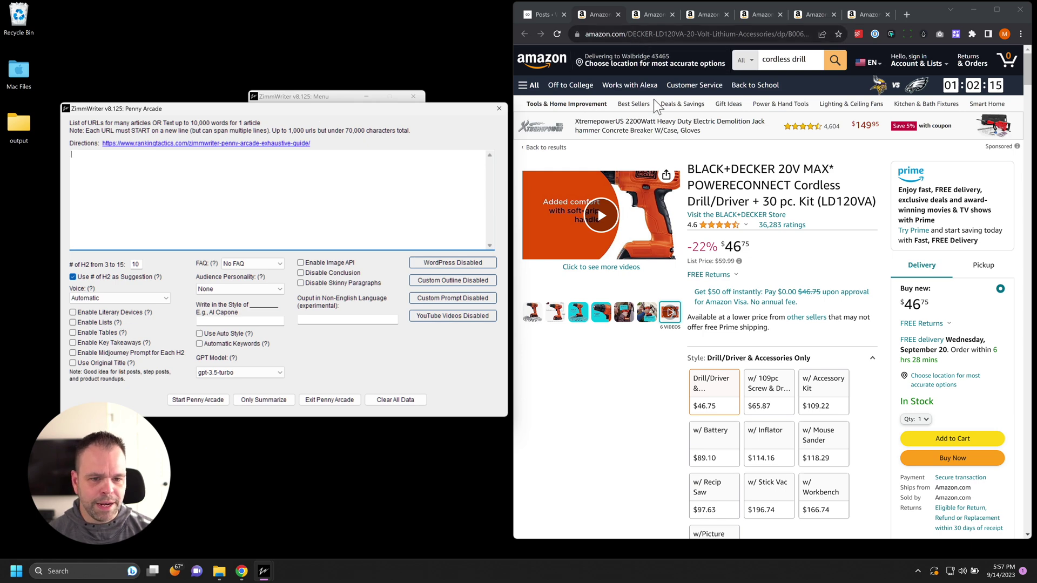
{"action": "left_click", "coordinate": [653, 15]}
{"action": "left_click", "coordinate": [707, 14]}
{"action": "left_click", "coordinate": [597, 15]}
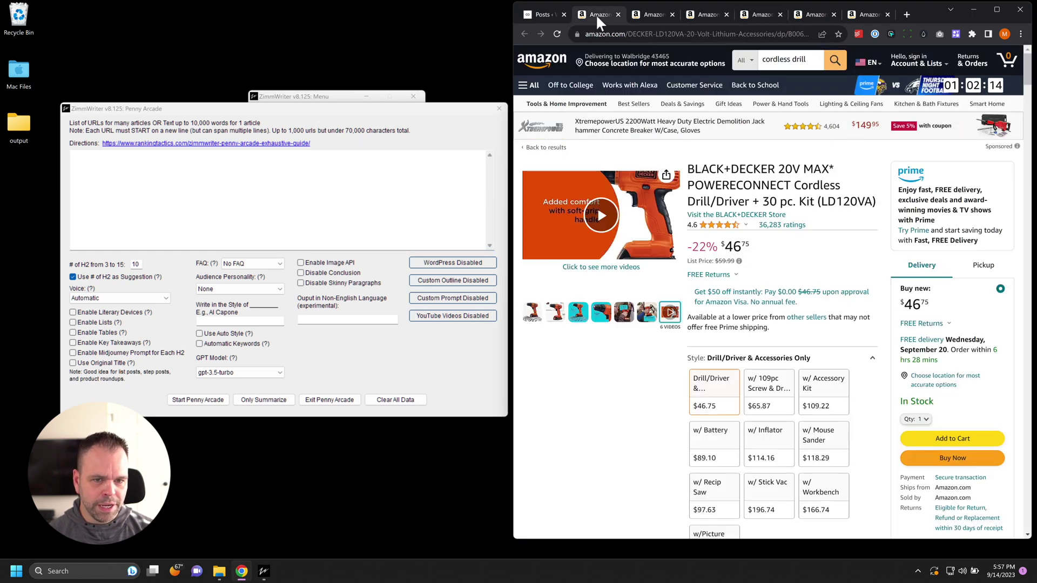
{"action": "left_click", "coordinate": [645, 34]}
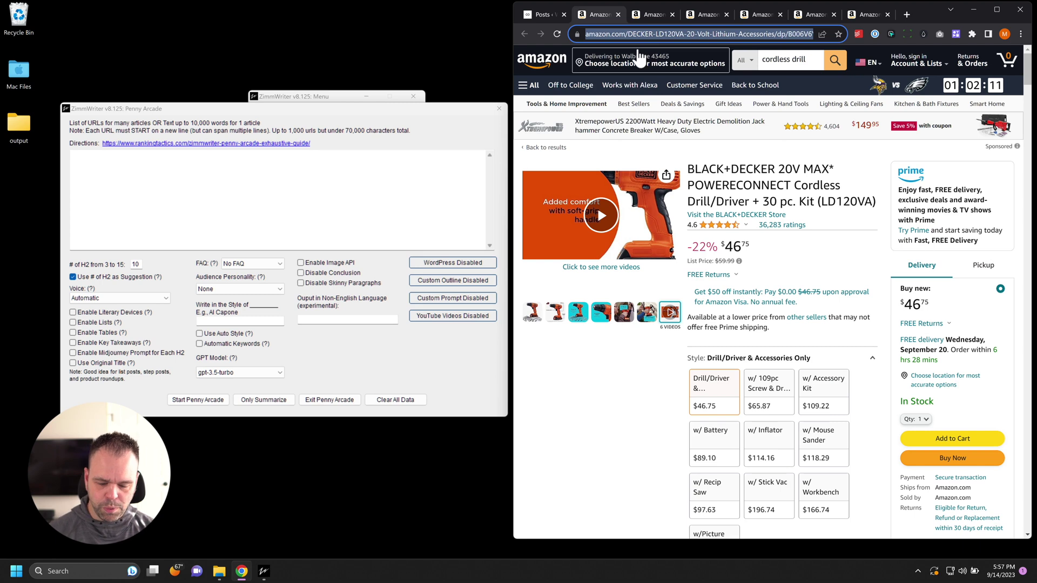
{"action": "left_click", "coordinate": [319, 191]}
{"action": "key", "text": "ctrl+v"}
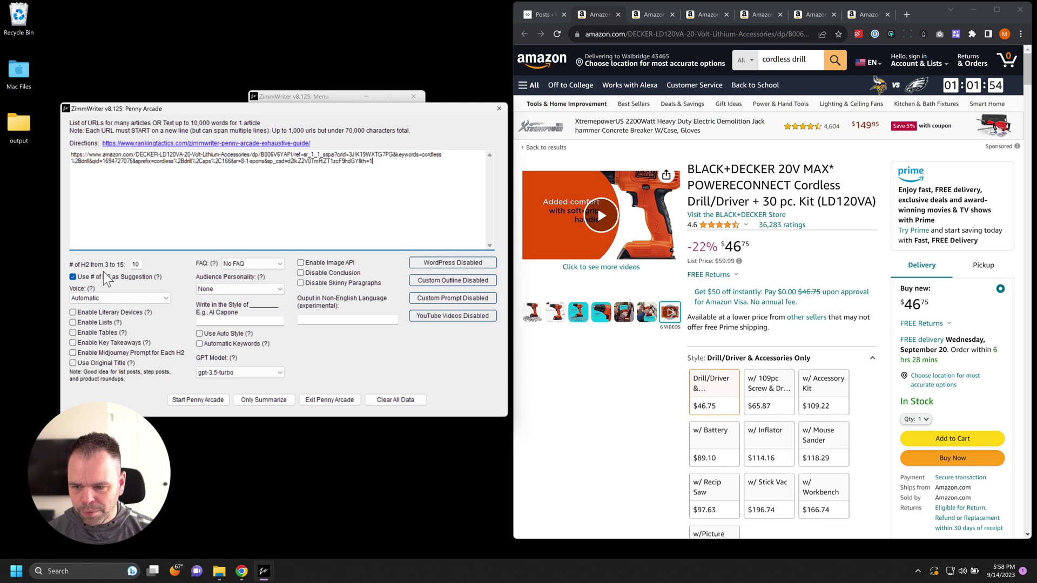
Turn off 'Use # of H2 as Suggestion' and load the saved 'Amazon Review 2' custom outline
{"action": "left_click", "coordinate": [87, 276]}
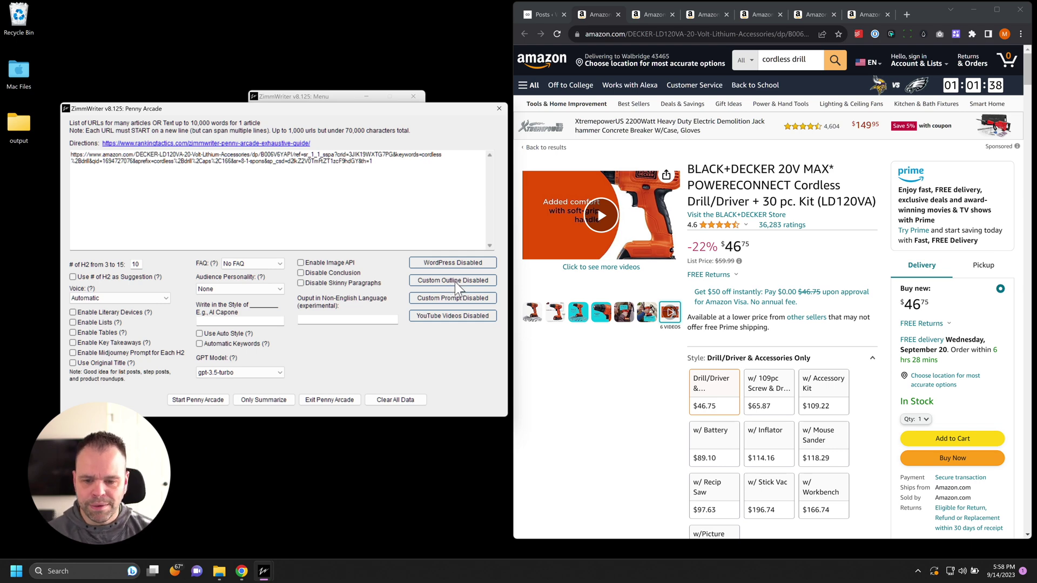
{"action": "left_click", "coordinate": [455, 281]}
{"action": "left_click", "coordinate": [484, 381]}
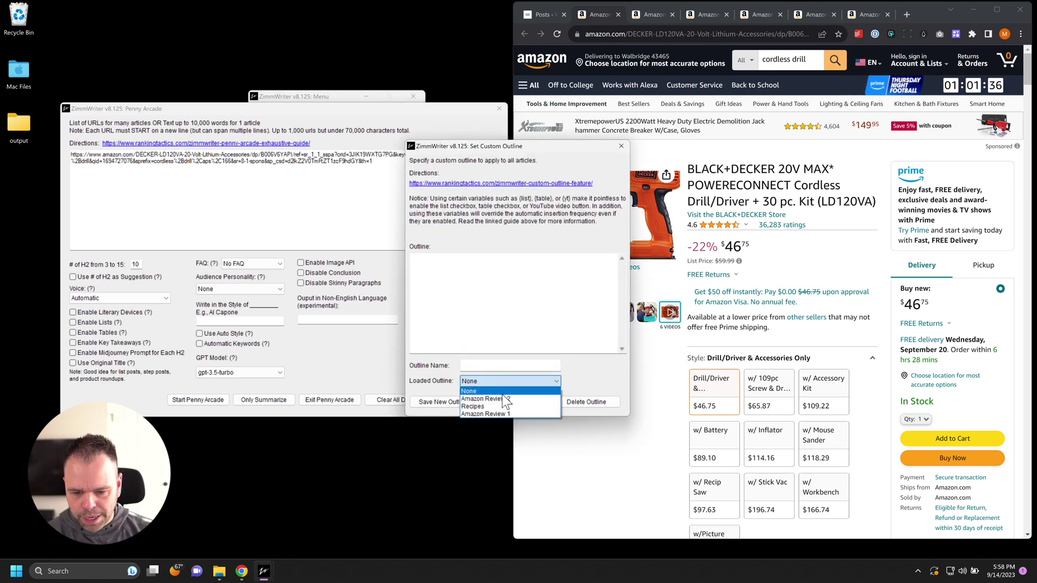
{"action": "left_click", "coordinate": [489, 399]}
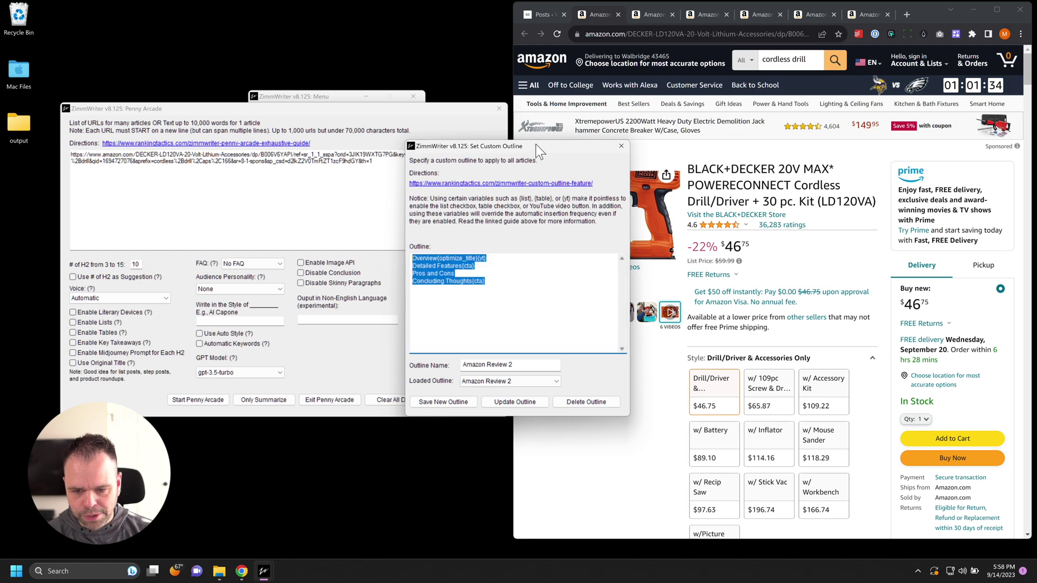
Review the outline's Overview, Detailed Features and Concluding Thoughts lines with their {yt} and {cta} tags, then close it
{"action": "left_click_drag", "start_coordinate": [536, 144], "coordinate": [505, 125]}
{"action": "left_click", "coordinate": [476, 277]}
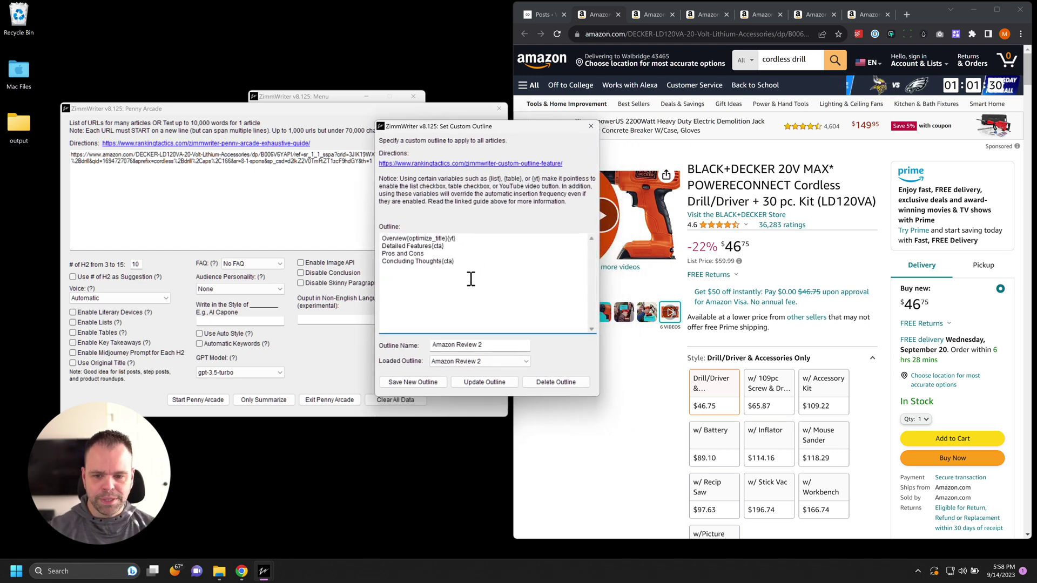
{"action": "left_click_drag", "start_coordinate": [409, 238], "coordinate": [379, 240]}
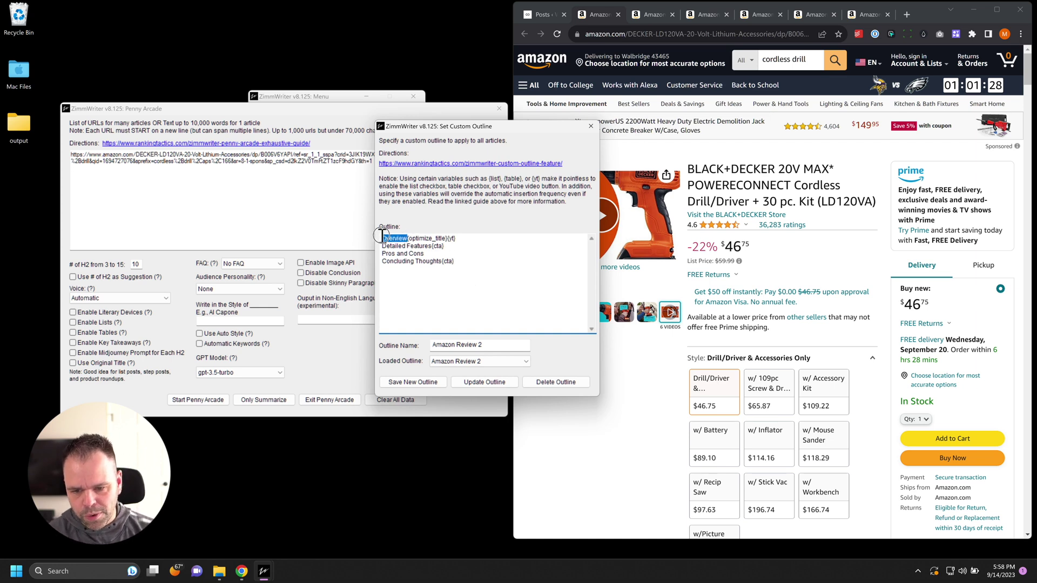
{"action": "left_click", "coordinate": [413, 238]}
{"action": "mouse_move", "coordinate": [455, 239]}
{"action": "left_mouse_down"}
{"action": "mouse_move", "coordinate": [400, 238]}
{"action": "mouse_move", "coordinate": [447, 238]}
{"action": "left_mouse_up"}
{"action": "left_click", "coordinate": [455, 239]}
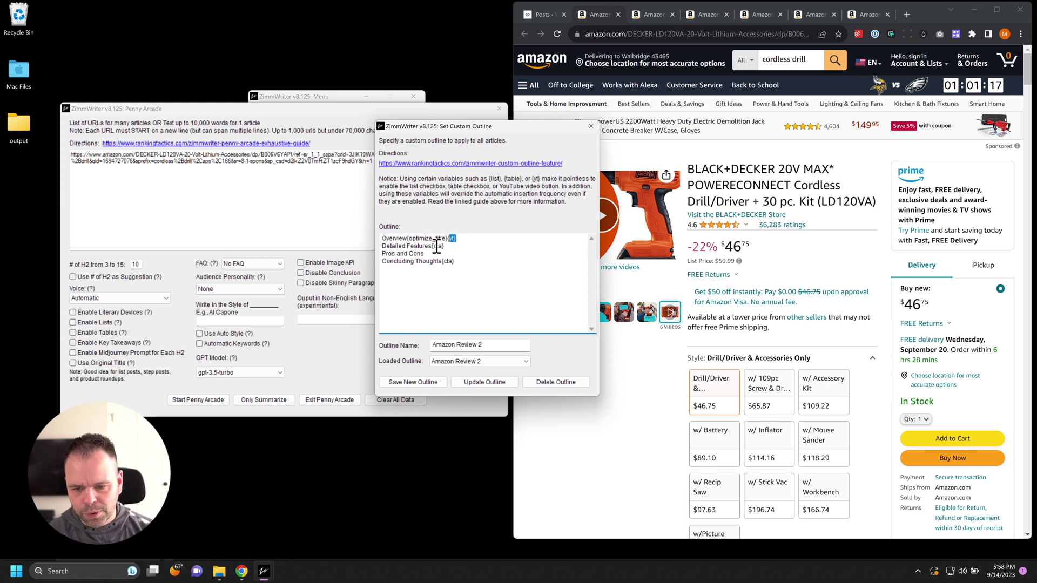
{"action": "left_click_drag", "start_coordinate": [433, 247], "coordinate": [382, 238]}
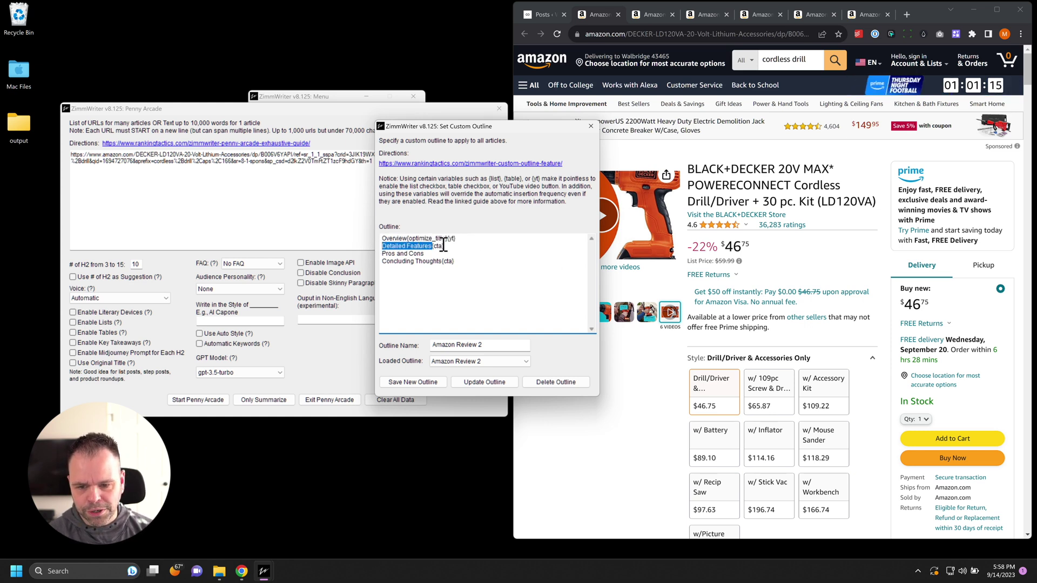
{"action": "left_click_drag", "start_coordinate": [443, 245], "coordinate": [431, 245]}
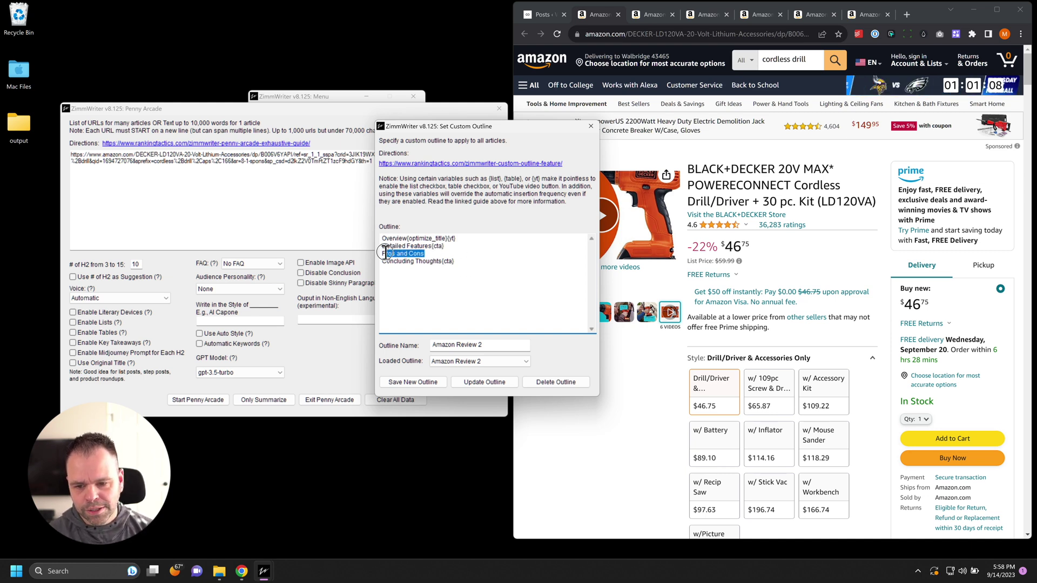
{"action": "left_click_drag", "start_coordinate": [442, 261], "coordinate": [382, 262]}
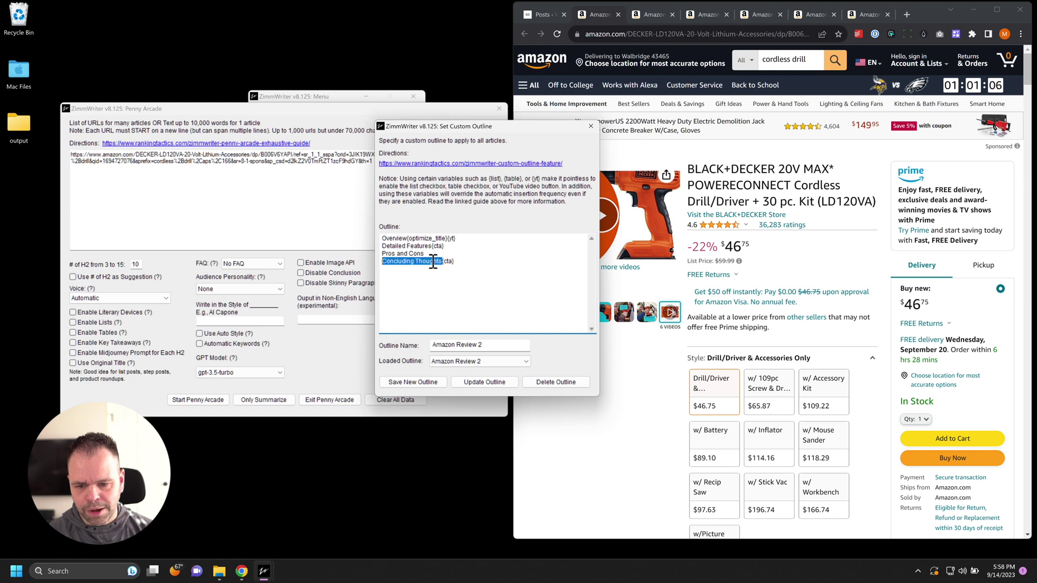
{"action": "left_click", "coordinate": [591, 126]}
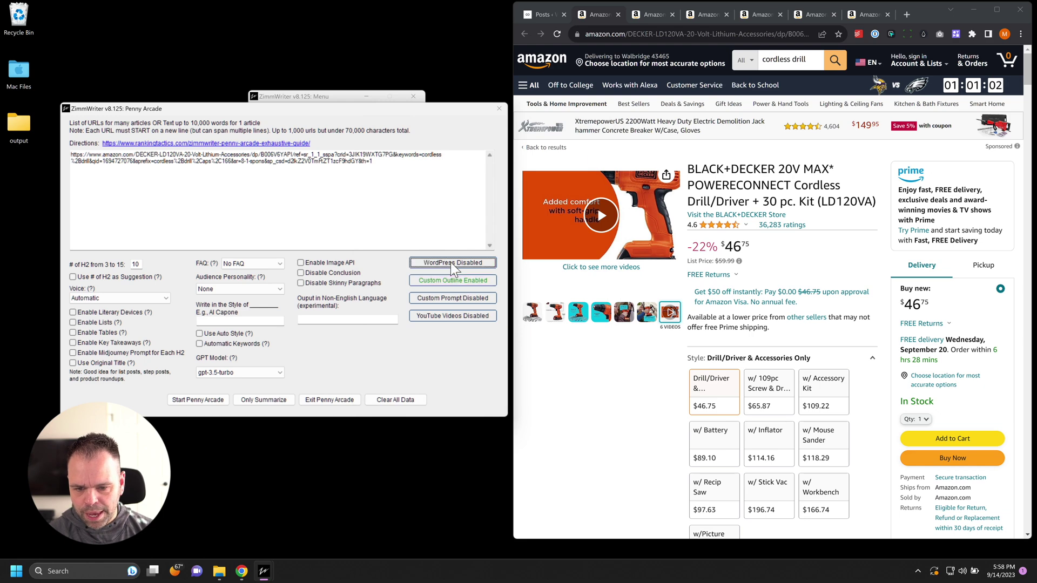
Upload to the saved WordPress site as drafts under Ear Training > Pitch Accuracy for Ear Training
{"action": "left_click", "coordinate": [451, 263]}
{"action": "left_click", "coordinate": [462, 270]}
{"action": "left_click", "coordinate": [461, 289]}
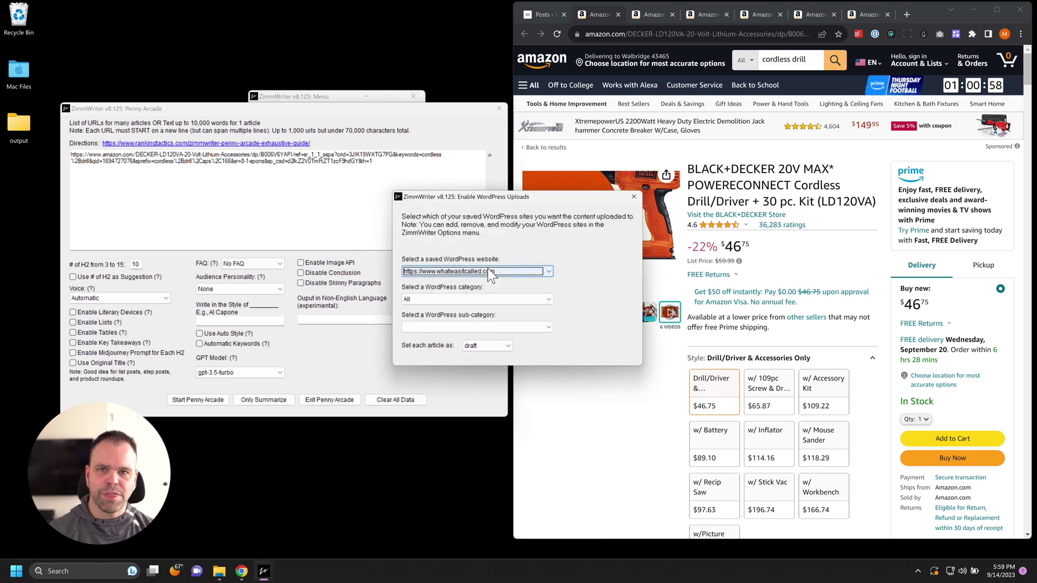
{"action": "left_click", "coordinate": [473, 299]}
{"action": "left_click", "coordinate": [464, 324]}
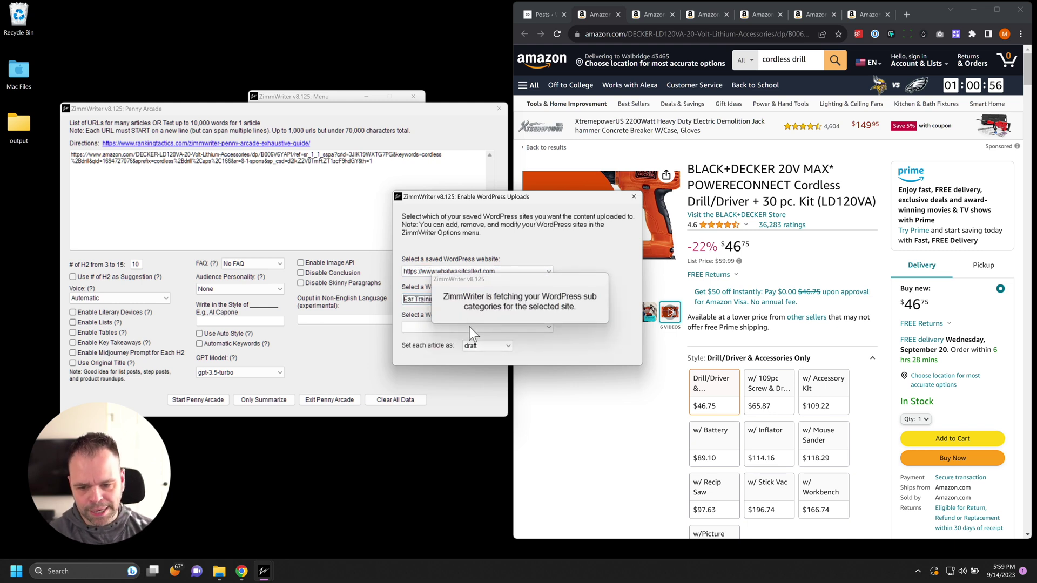
{"action": "left_click", "coordinate": [479, 328]}
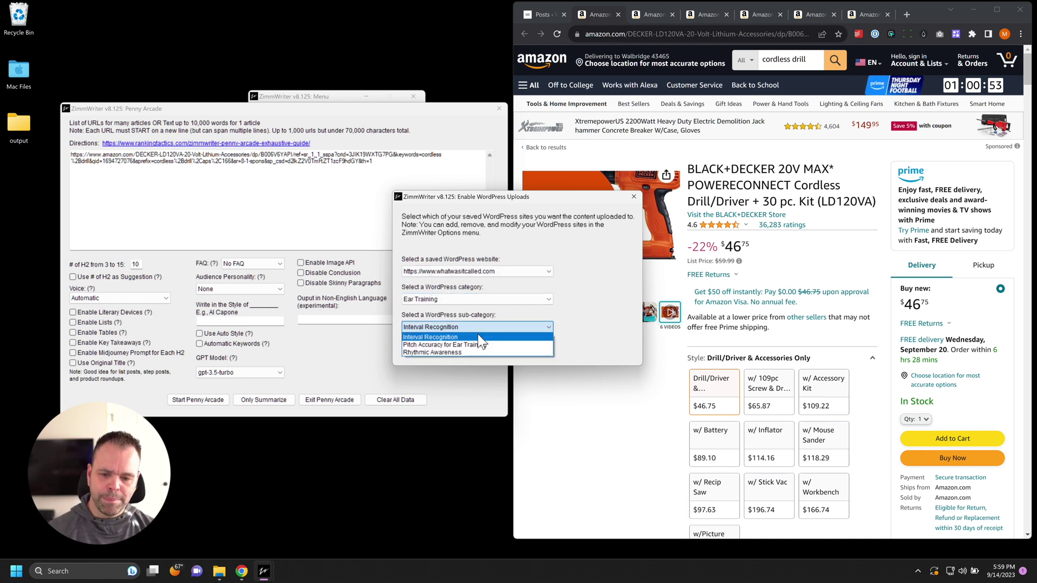
{"action": "left_click", "coordinate": [478, 344]}
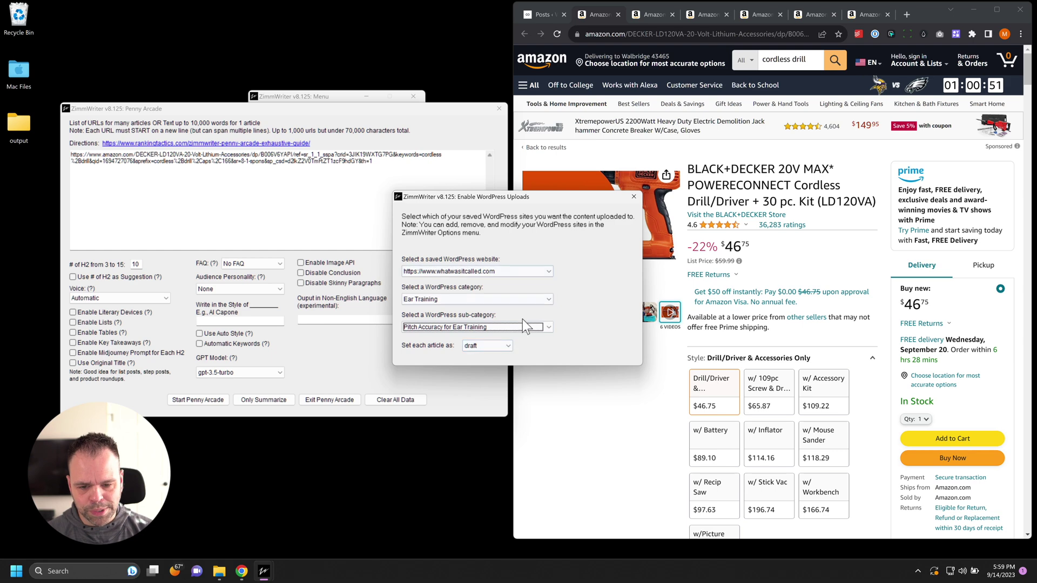
{"action": "left_click", "coordinate": [473, 350]}
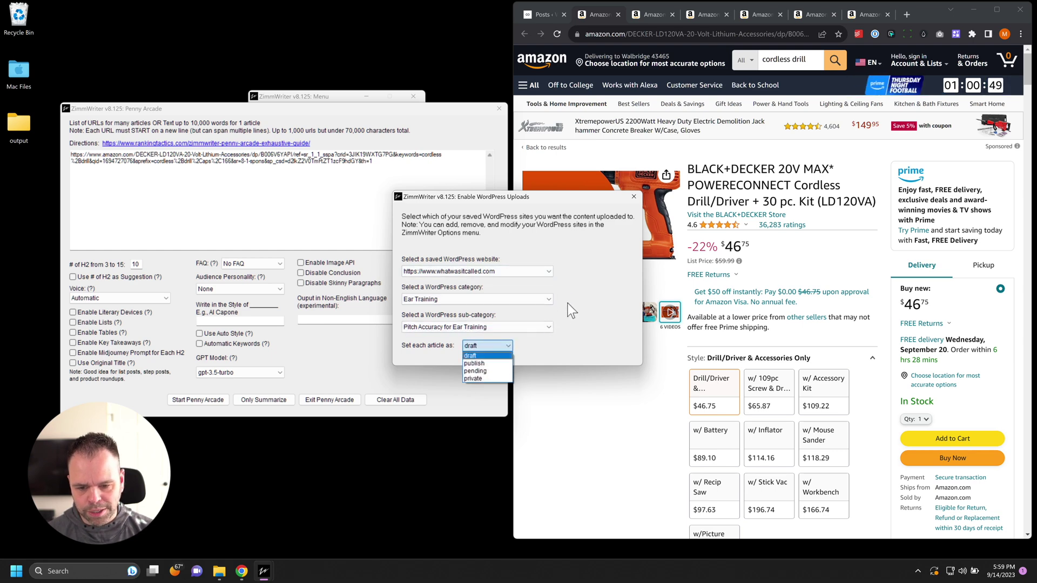
{"action": "left_click", "coordinate": [497, 347]}
{"action": "left_click", "coordinate": [633, 197]}
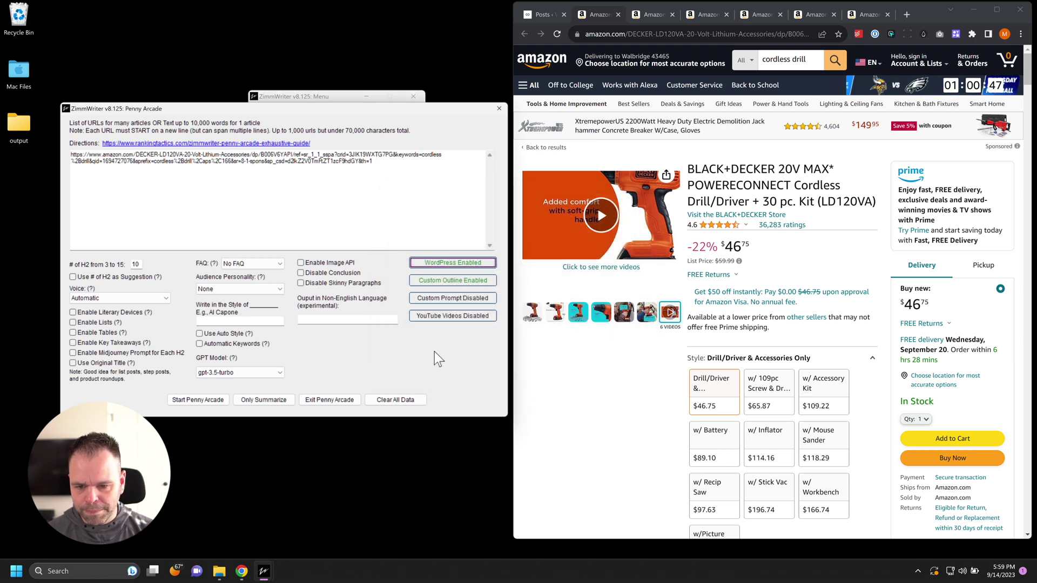
Leave YouTube videos off and confirm the enabled outline's Overview line carries the {yt} tag
{"action": "left_click", "coordinate": [453, 316]}
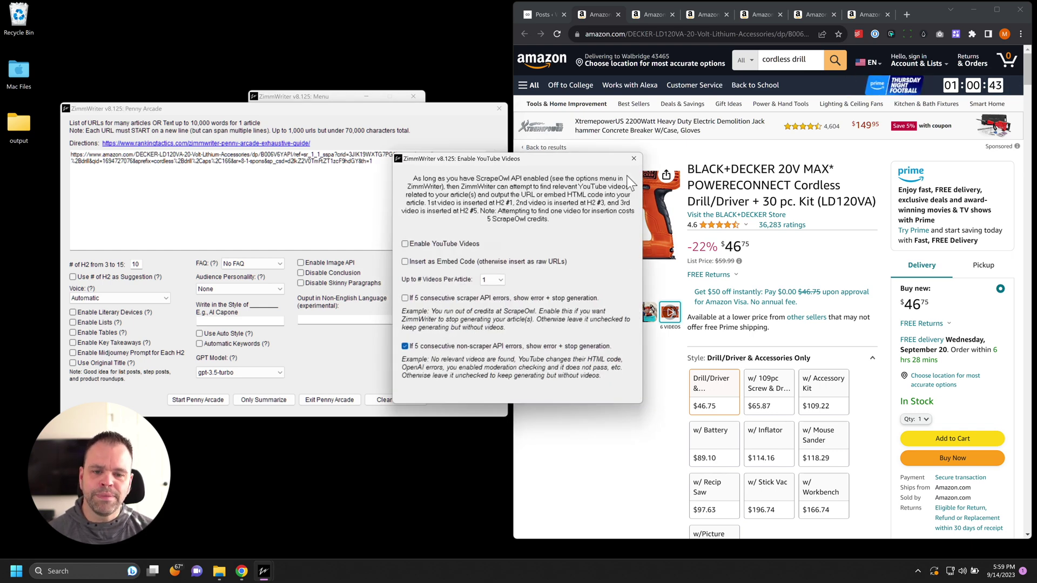
{"action": "left_click", "coordinate": [632, 158]}
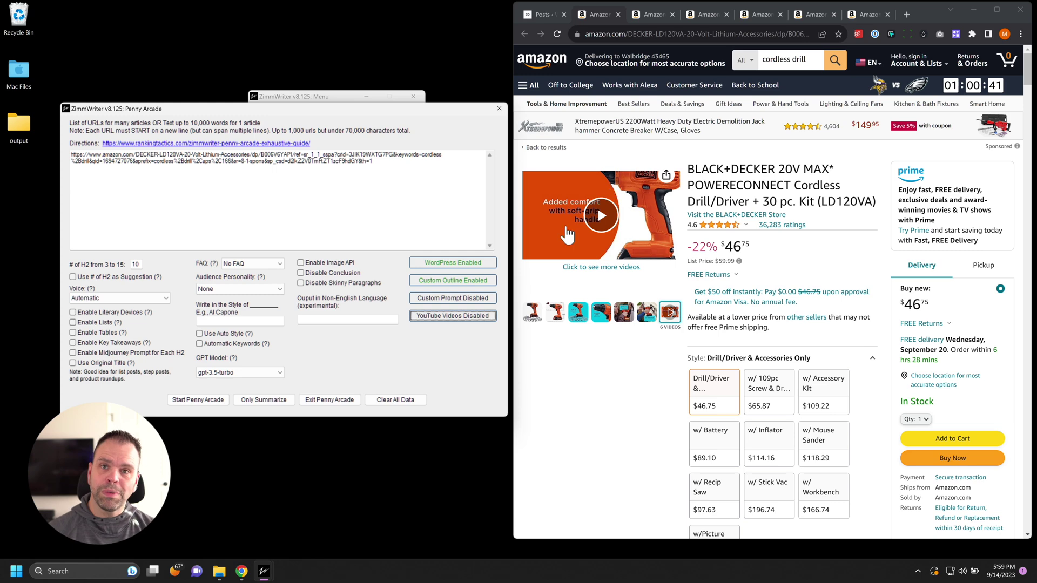
{"action": "left_click", "coordinate": [450, 282]}
{"action": "left_click", "coordinate": [475, 262]}
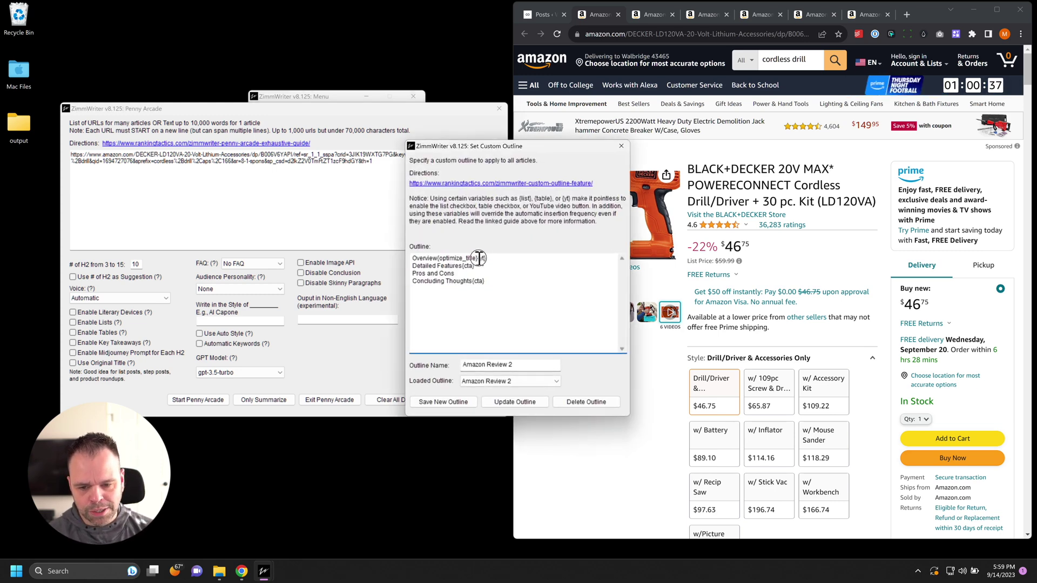
{"action": "left_click_drag", "start_coordinate": [479, 258], "coordinate": [487, 259]}
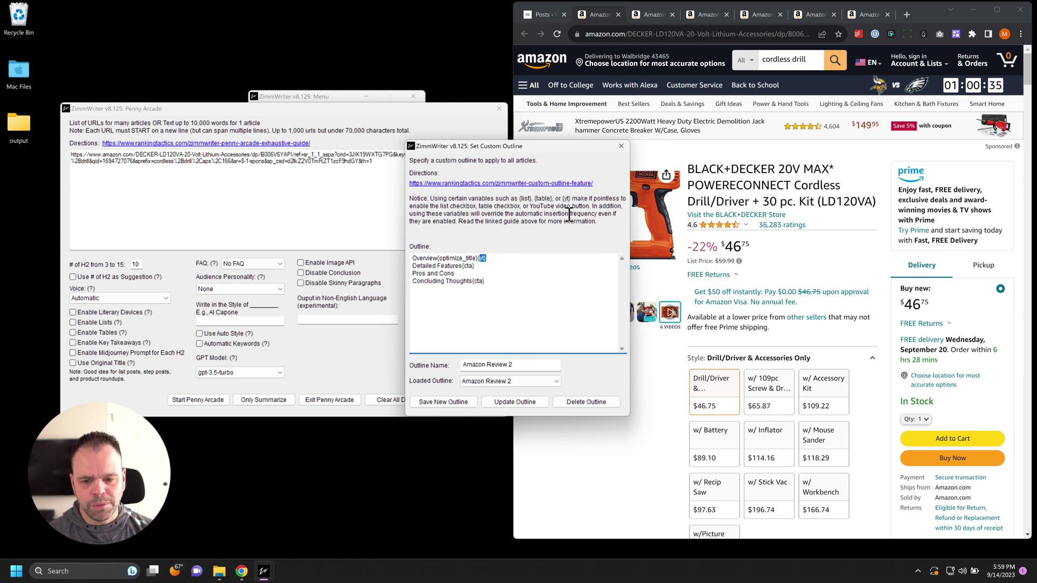
{"action": "left_click", "coordinate": [621, 147]}
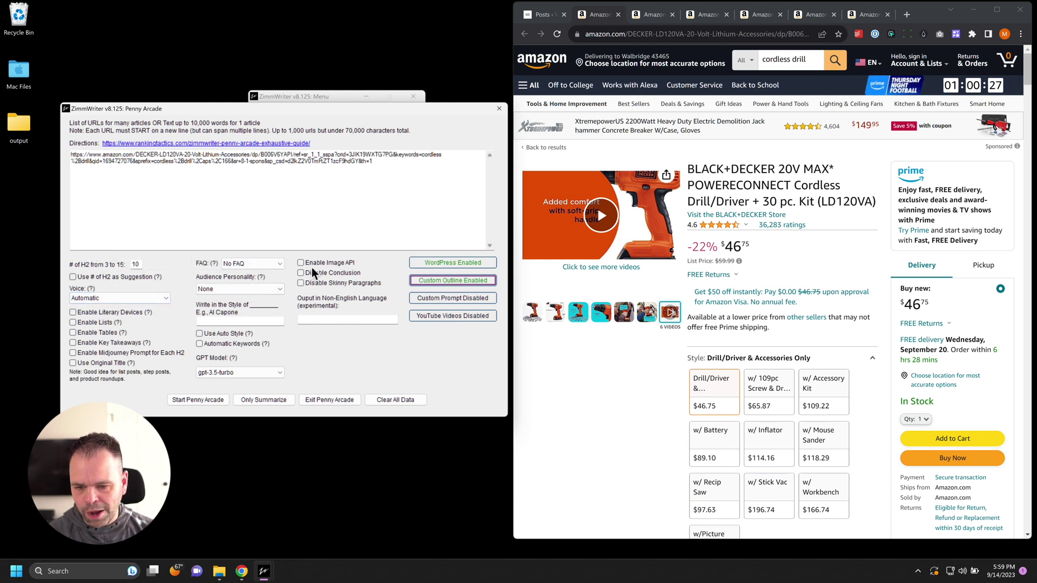
Set the voice to First Person Plural and enable literary devices, lists, tables and key takeaways
{"action": "left_click", "coordinate": [109, 299]}
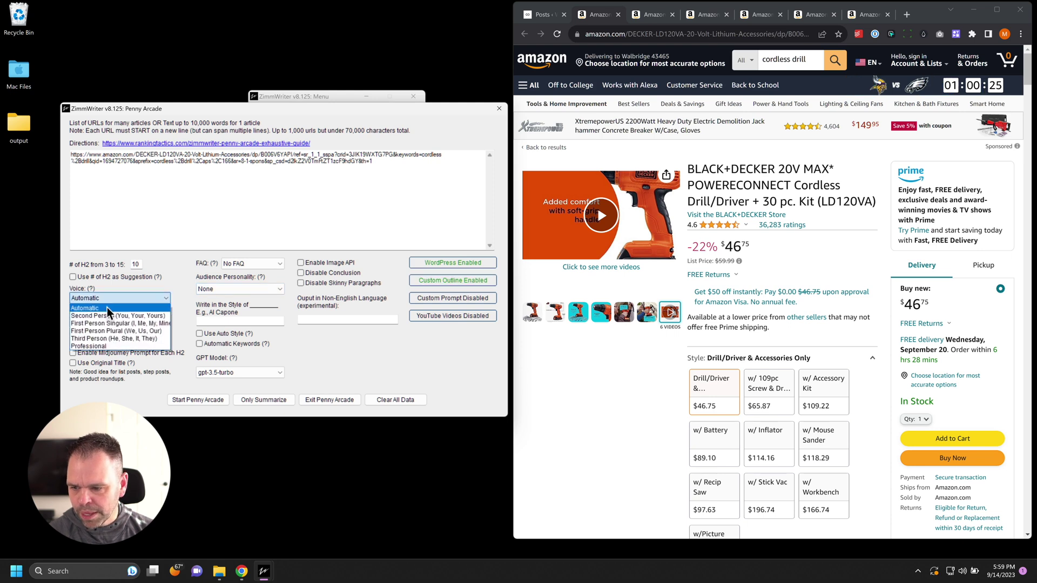
{"action": "left_click", "coordinate": [111, 315]}
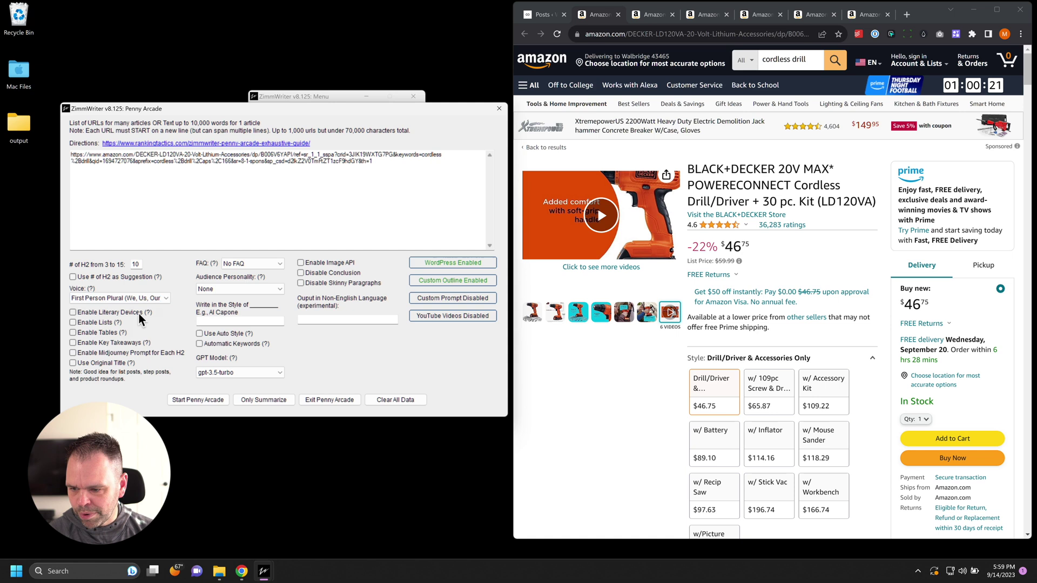
{"action": "scroll", "coordinate": [141, 308], "scroll_direction": "up", "scroll_amount": 1}
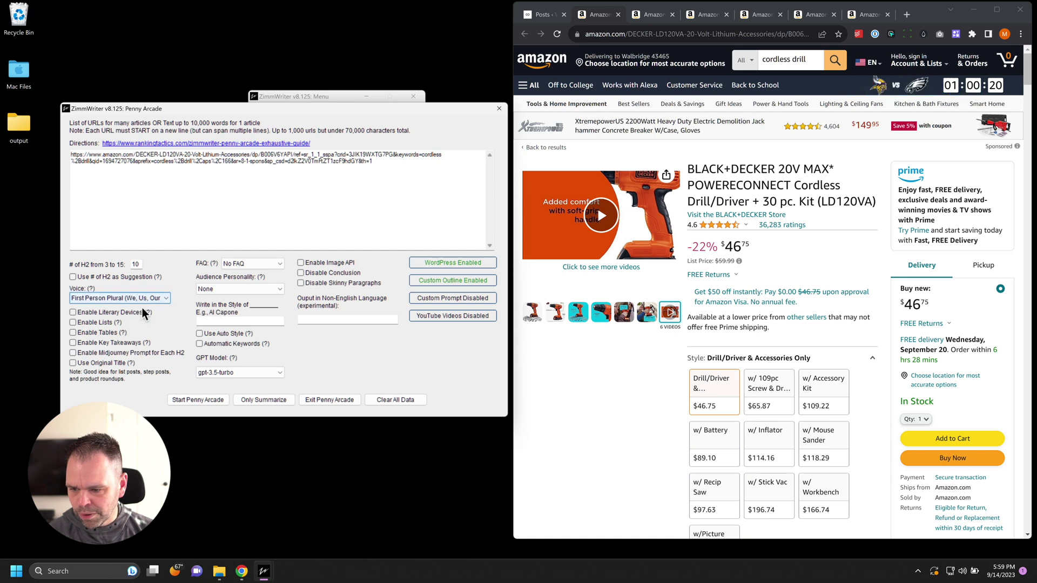
{"action": "left_click", "coordinate": [115, 312]}
{"action": "left_click", "coordinate": [106, 324]}
{"action": "left_click", "coordinate": [110, 332]}
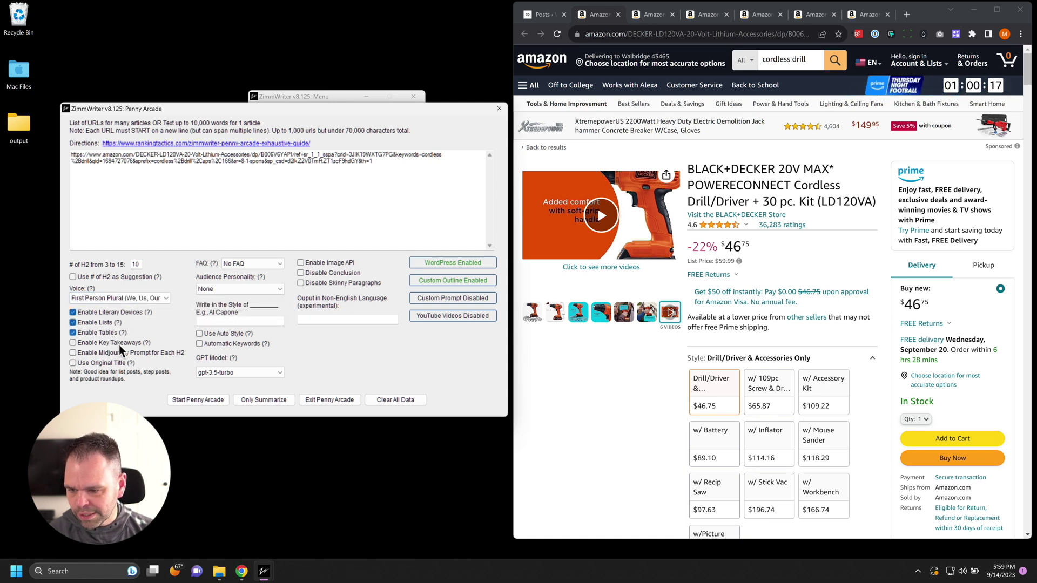
{"action": "left_click", "coordinate": [121, 342]}
Choose FAQ + Short Answers, the Outlaw audience personality, and turn on Use Auto Style
{"action": "left_click", "coordinate": [253, 264]}
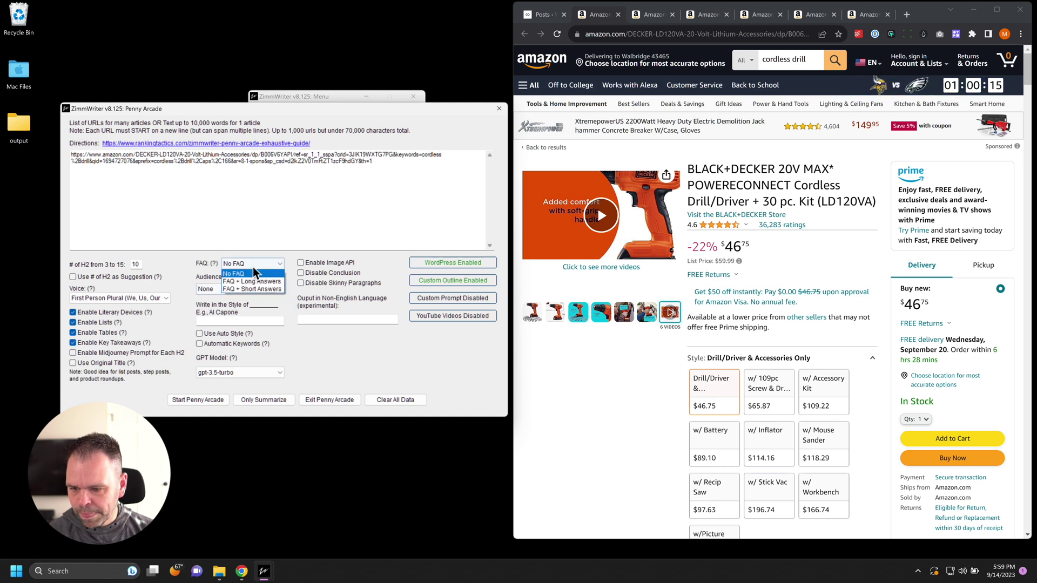
{"action": "left_click", "coordinate": [260, 288]}
{"action": "left_click", "coordinate": [248, 290]}
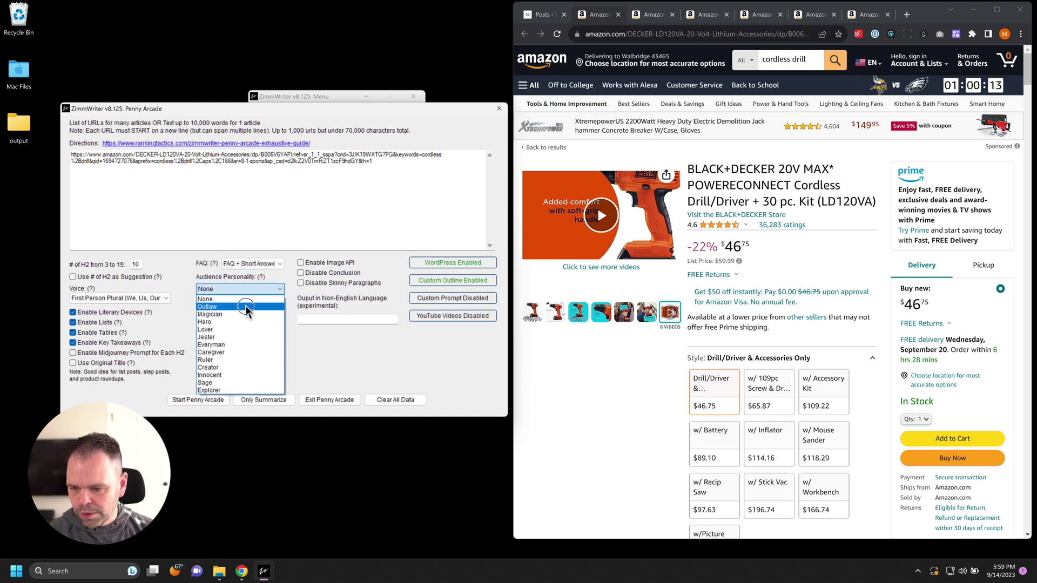
{"action": "left_click", "coordinate": [254, 306]}
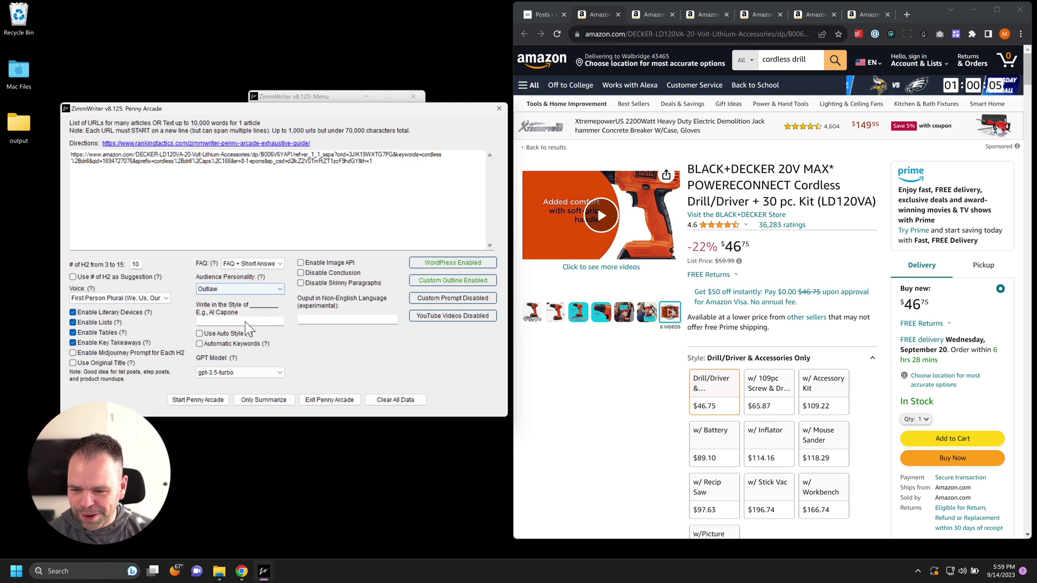
{"action": "mouse_move", "coordinate": [240, 333]}
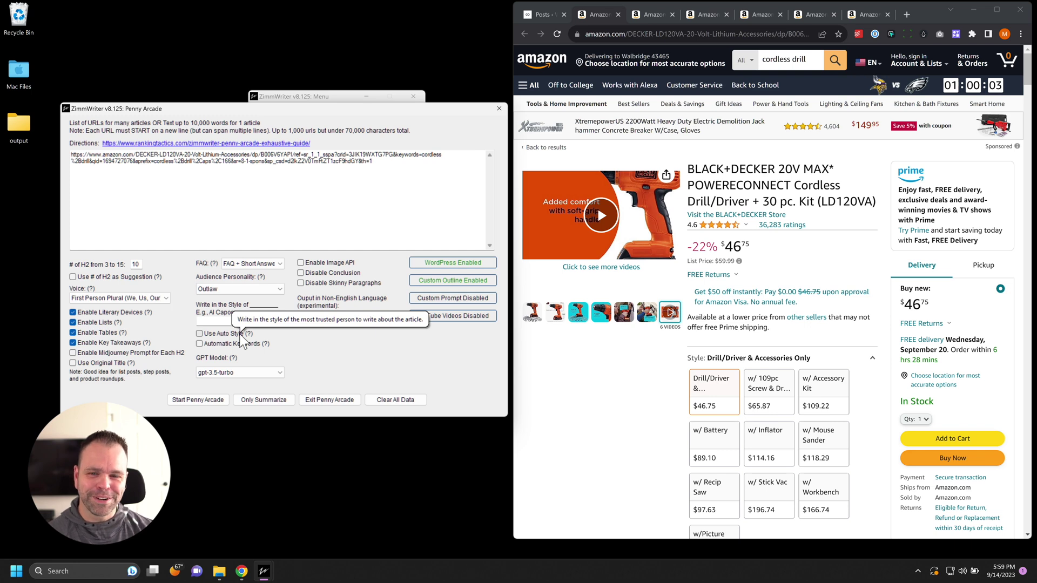
{"action": "left_click", "coordinate": [240, 334]}
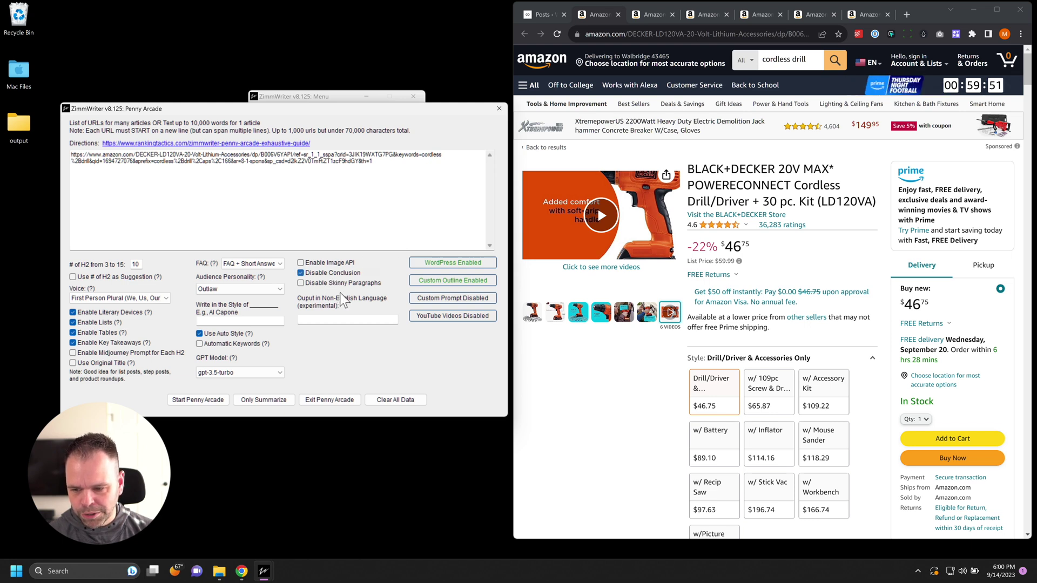
Start Penny Arcade writing the article for the drill URL and dismiss the start notice
{"action": "left_click", "coordinate": [200, 401]}
{"action": "left_click", "coordinate": [533, 192]}
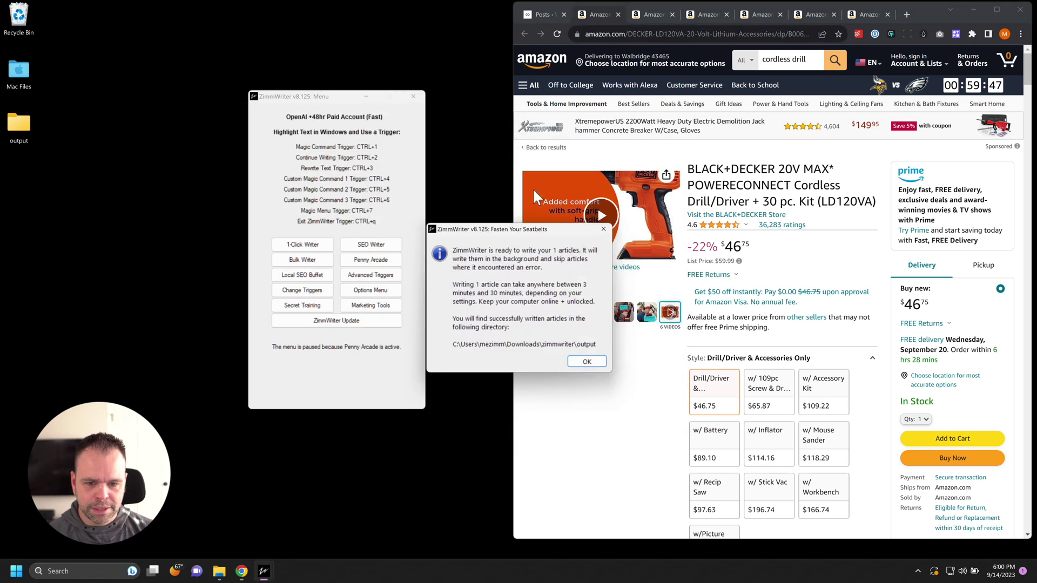
{"action": "left_click", "coordinate": [587, 361]}
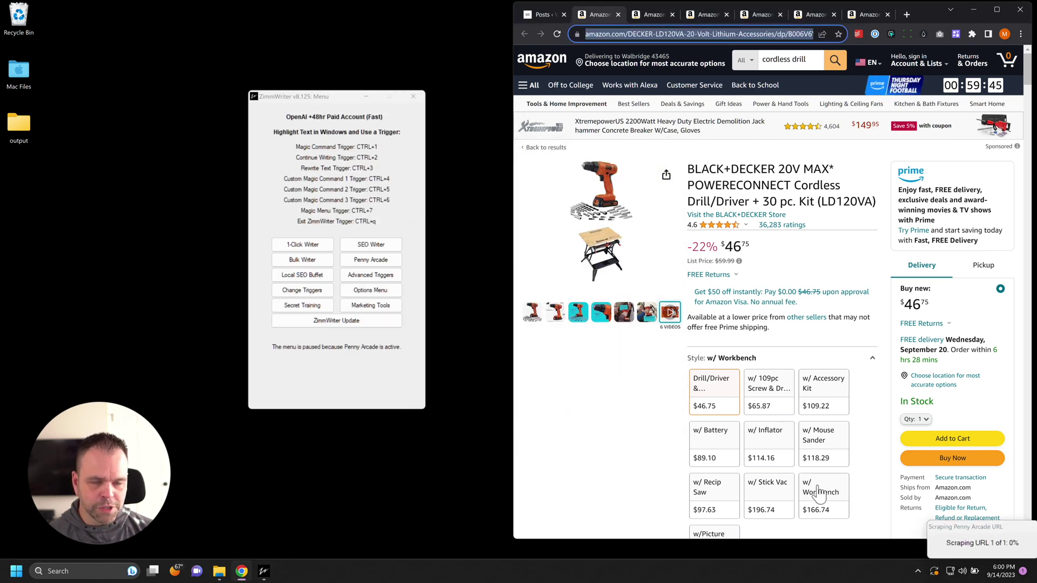
Reload the WordPress posts list while writing runs, then return to the Amazon drill page
{"action": "left_click", "coordinate": [540, 14]}
{"action": "left_click", "coordinate": [557, 34]}
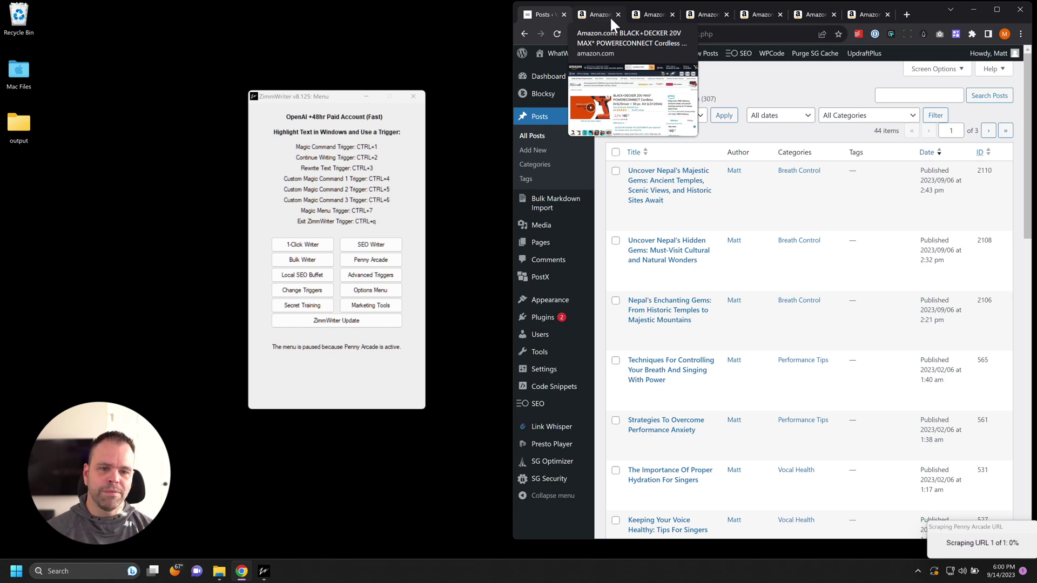
{"action": "left_click", "coordinate": [594, 14]}
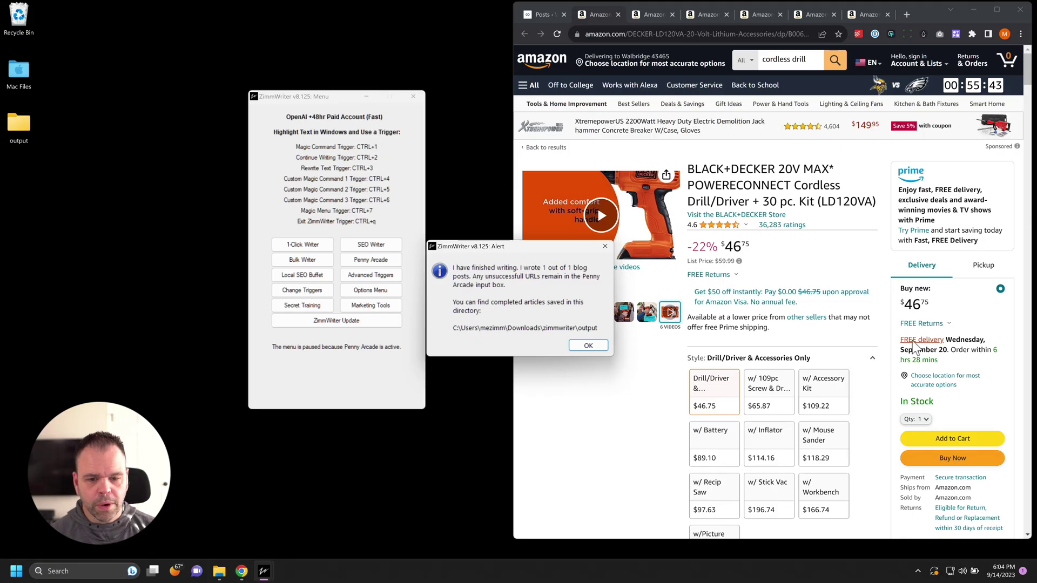
Dismiss the finished alert and preview the 'BLACK+DECKER 20V MAX* Cordless Drill/Driver Review' draft from WordPress Posts
{"action": "left_click", "coordinate": [588, 345]}
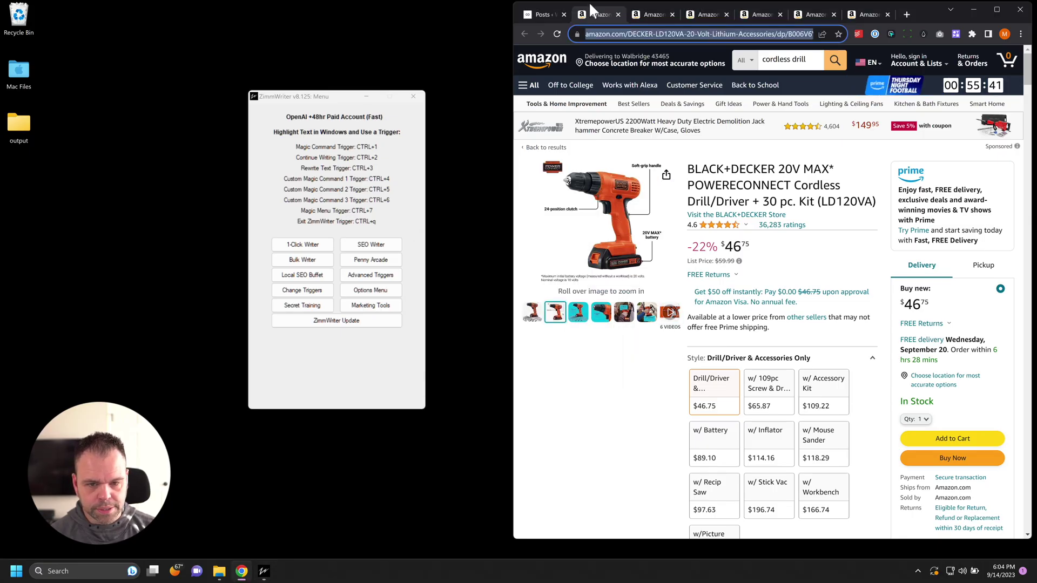
{"action": "left_click", "coordinate": [538, 15]}
{"action": "left_click", "coordinate": [556, 34]}
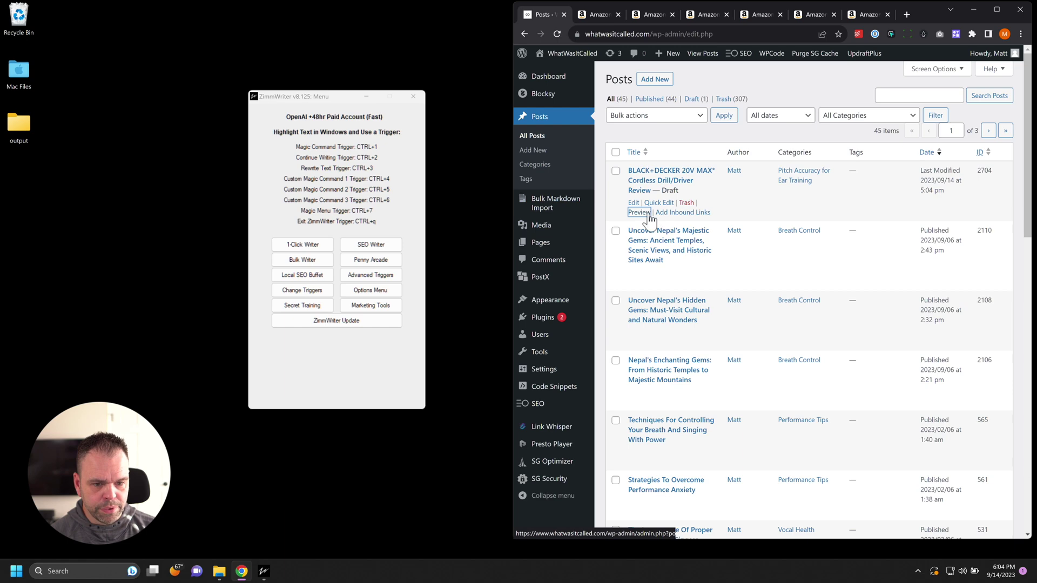
{"action": "left_click", "coordinate": [645, 215]}
{"action": "left_click_drag", "start_coordinate": [867, 24], "coordinate": [669, 17]}
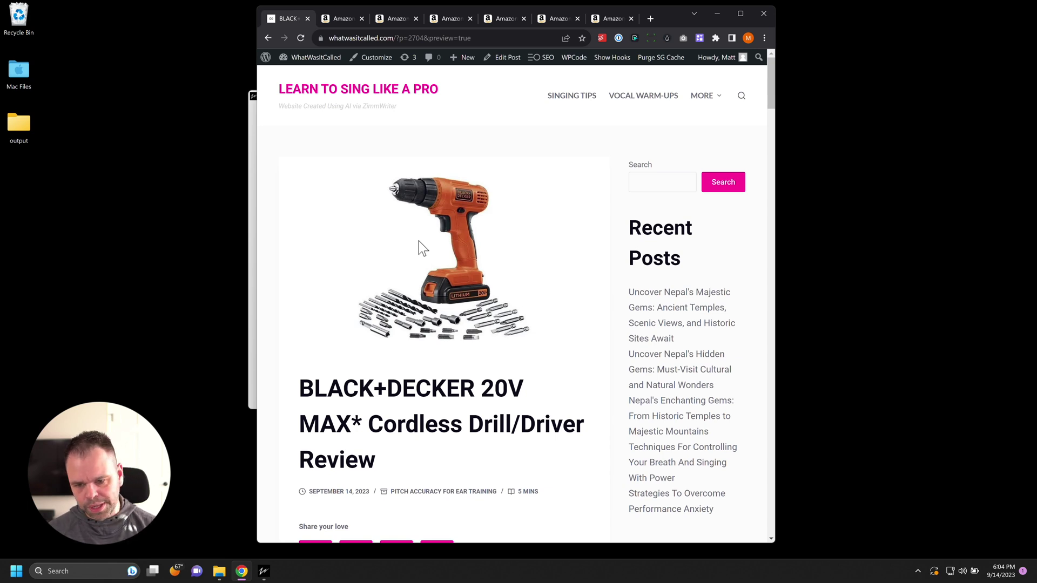
Scroll through the preview's Table of Contents down to the 'Compact, Lightweight Cordless Drill' heading
{"action": "scroll", "coordinate": [455, 280], "scroll_direction": "down", "scroll_amount": 2}
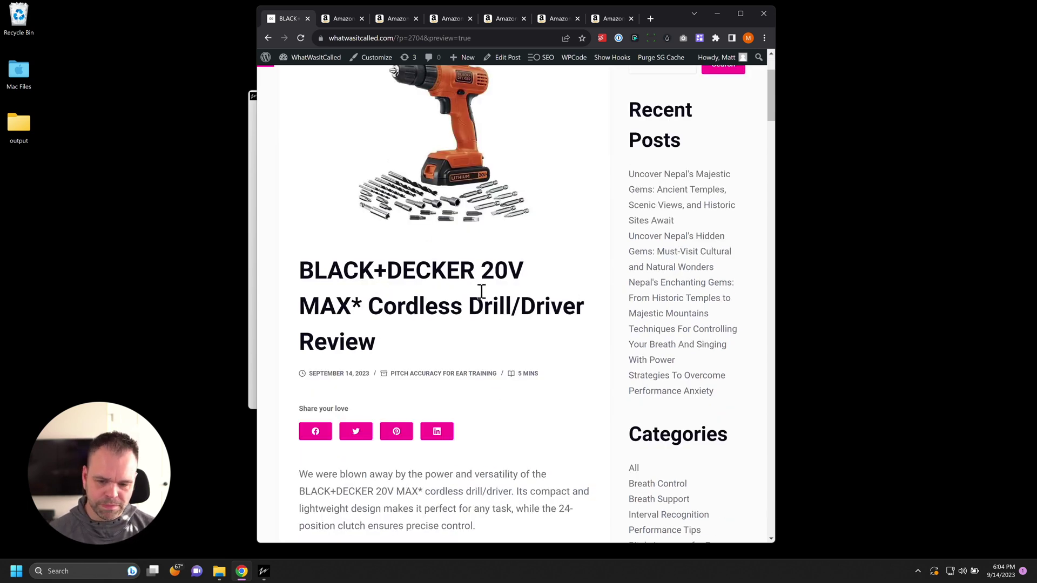
{"action": "left_click_drag", "start_coordinate": [300, 268], "coordinate": [418, 335]}
{"action": "scroll", "coordinate": [447, 342], "scroll_direction": "down", "scroll_amount": 2}
{"action": "scroll", "coordinate": [448, 344], "scroll_direction": "down", "scroll_amount": 6}
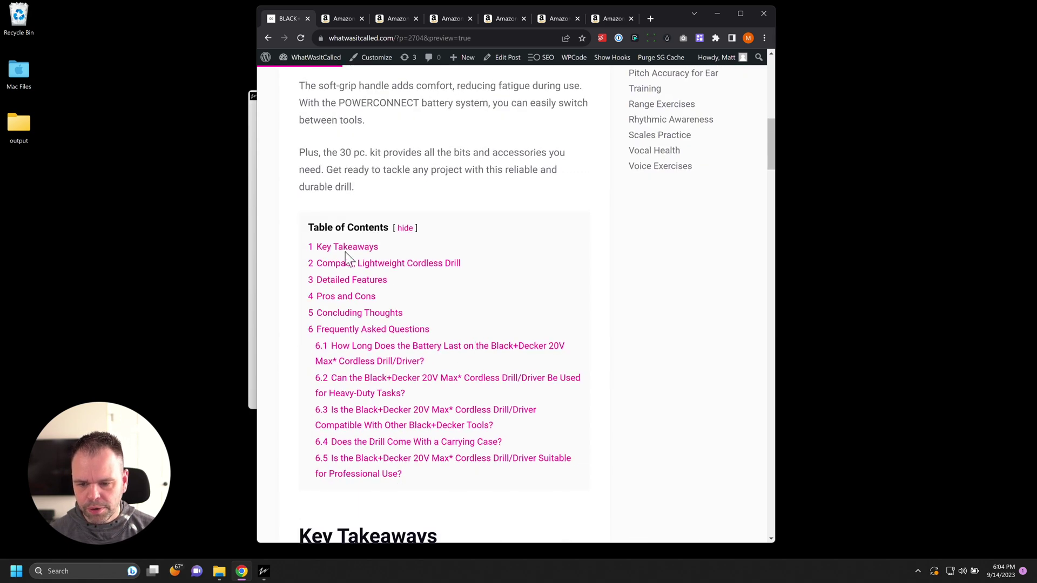
{"action": "left_click_drag", "start_coordinate": [305, 223], "coordinate": [517, 476]}
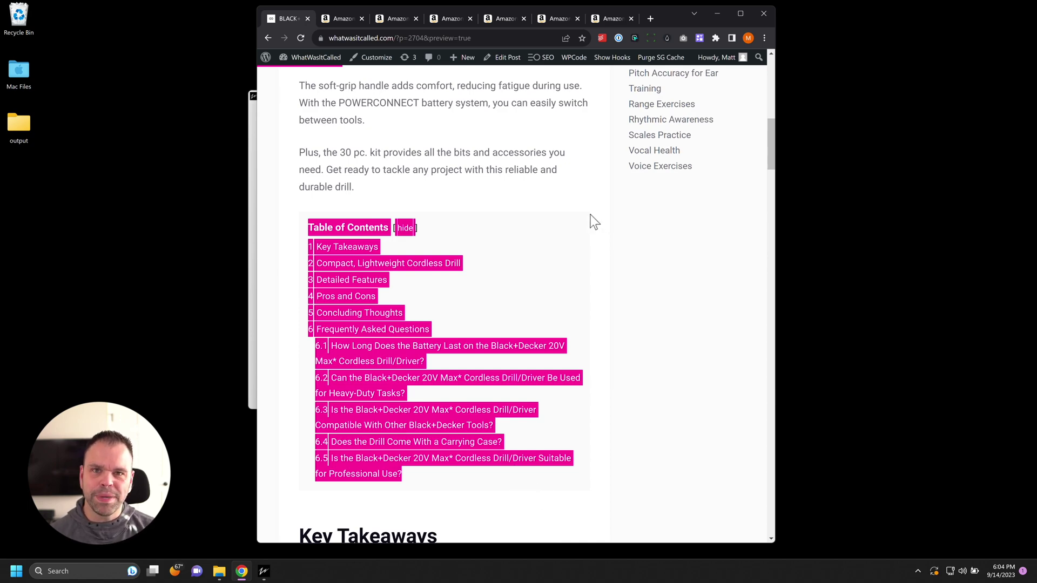
{"action": "scroll", "coordinate": [588, 221], "scroll_direction": "down", "scroll_amount": 6}
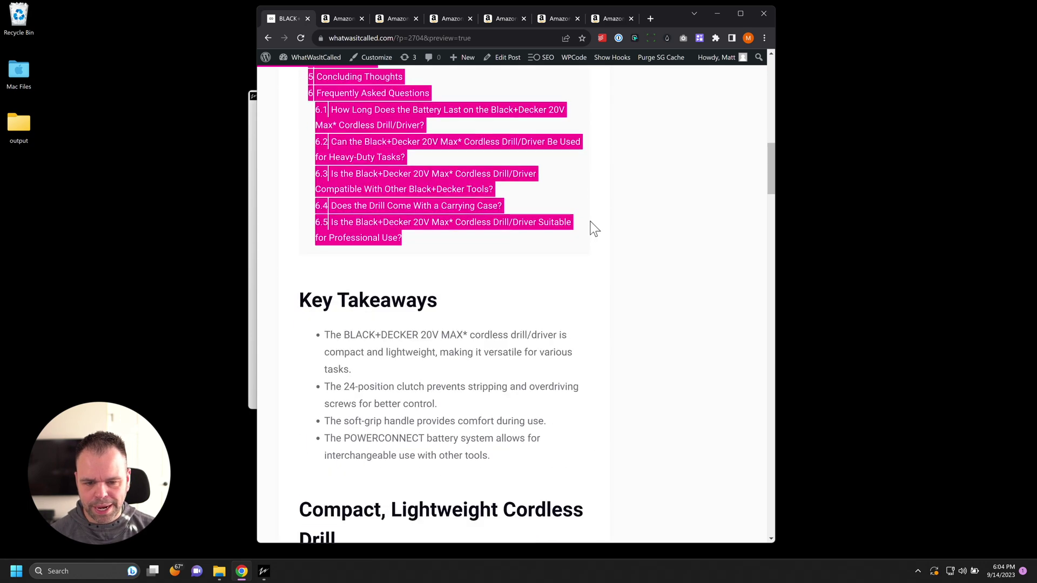
{"action": "left_click_drag", "start_coordinate": [312, 184], "coordinate": [520, 338]}
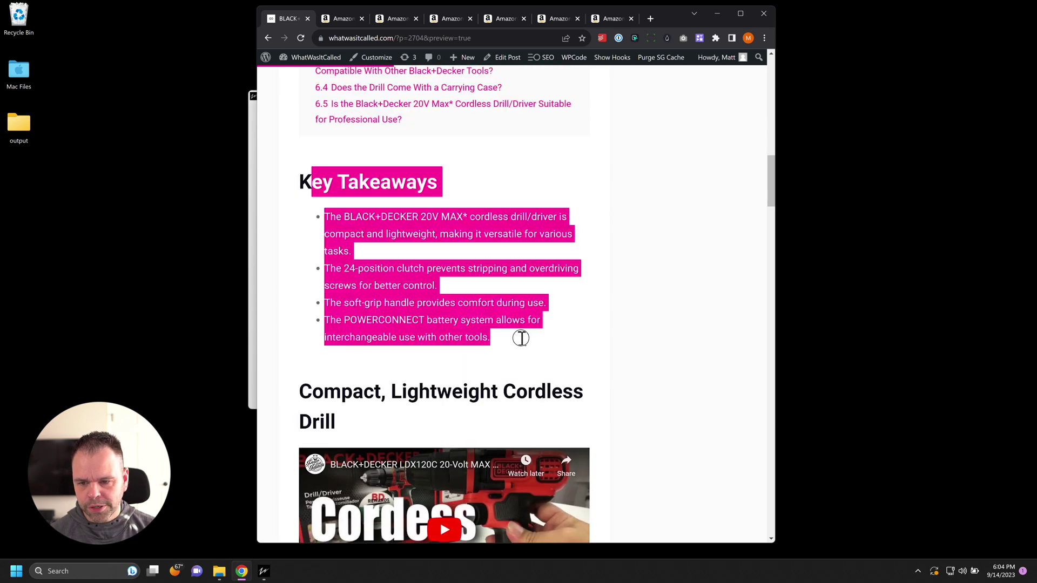
{"action": "scroll", "coordinate": [530, 335], "scroll_direction": "down", "scroll_amount": 4}
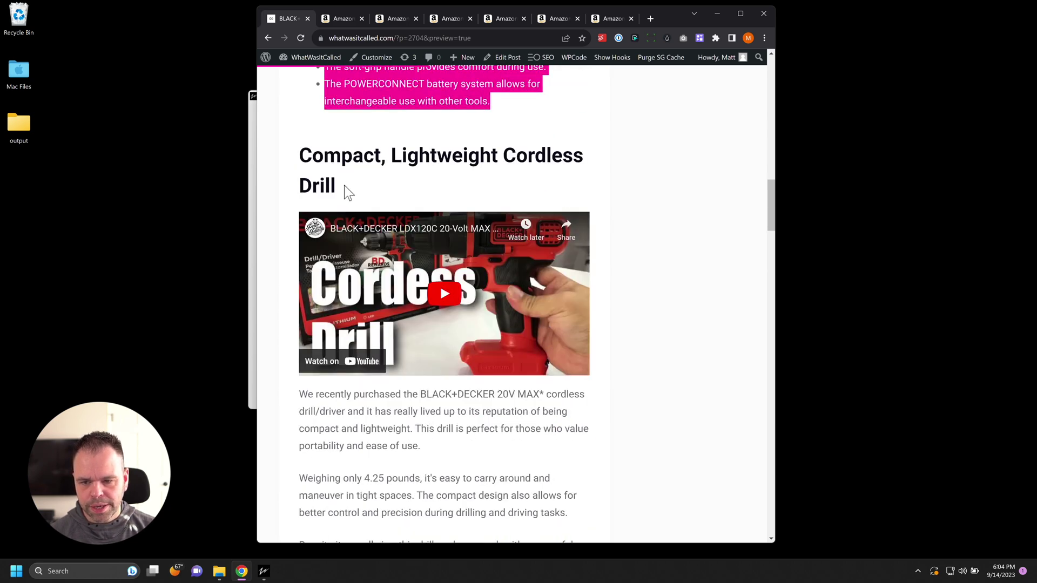
{"action": "left_click_drag", "start_coordinate": [344, 189], "coordinate": [300, 147]}
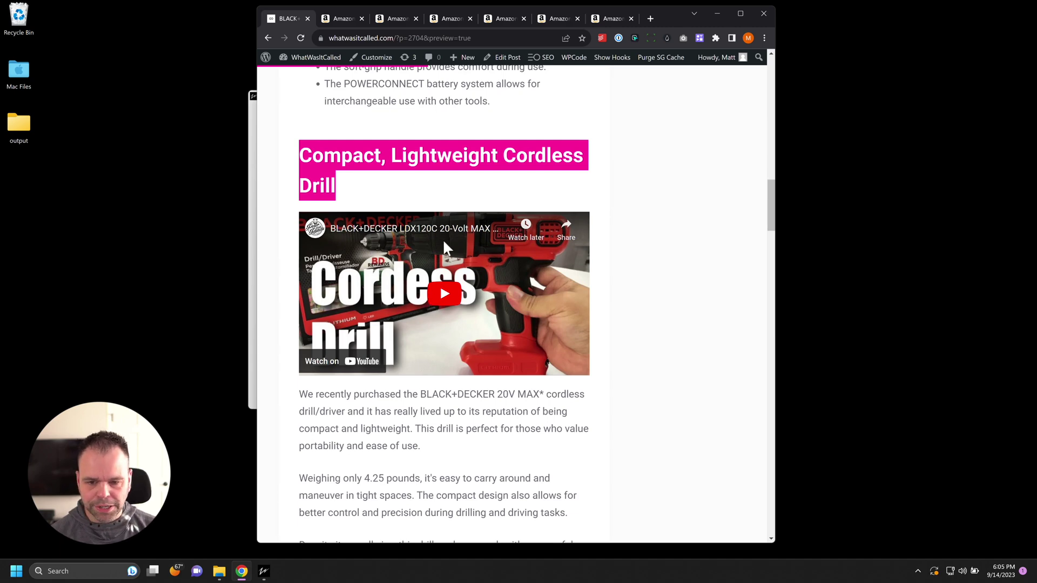
Reload the preview with F5 and scroll past Detailed Features to the View Latest Price link
{"action": "key", "text": "F5"}
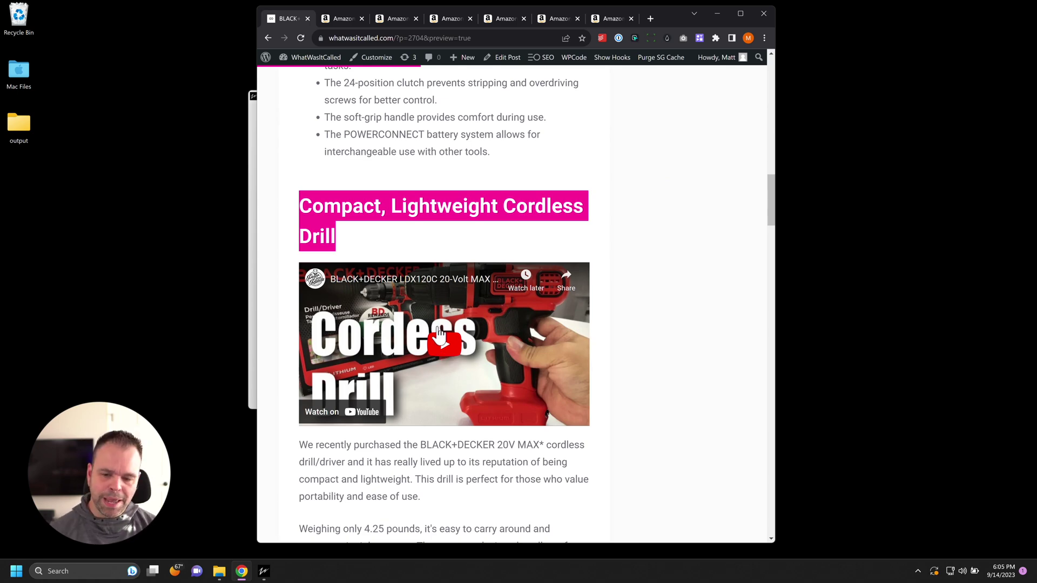
{"action": "scroll", "coordinate": [440, 338], "scroll_direction": "down", "scroll_amount": 2}
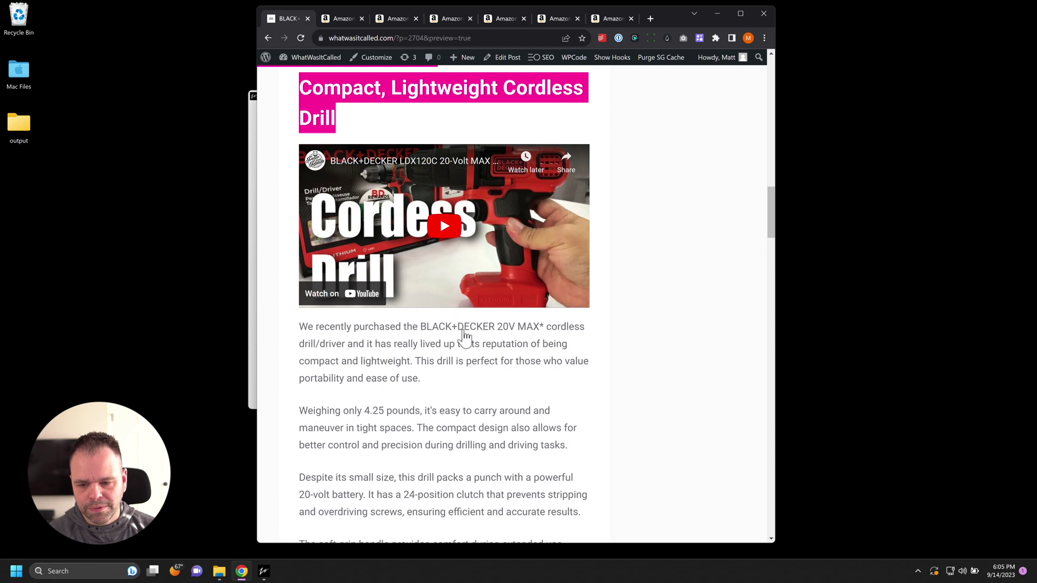
{"action": "scroll", "coordinate": [524, 375], "scroll_direction": "down", "scroll_amount": 4}
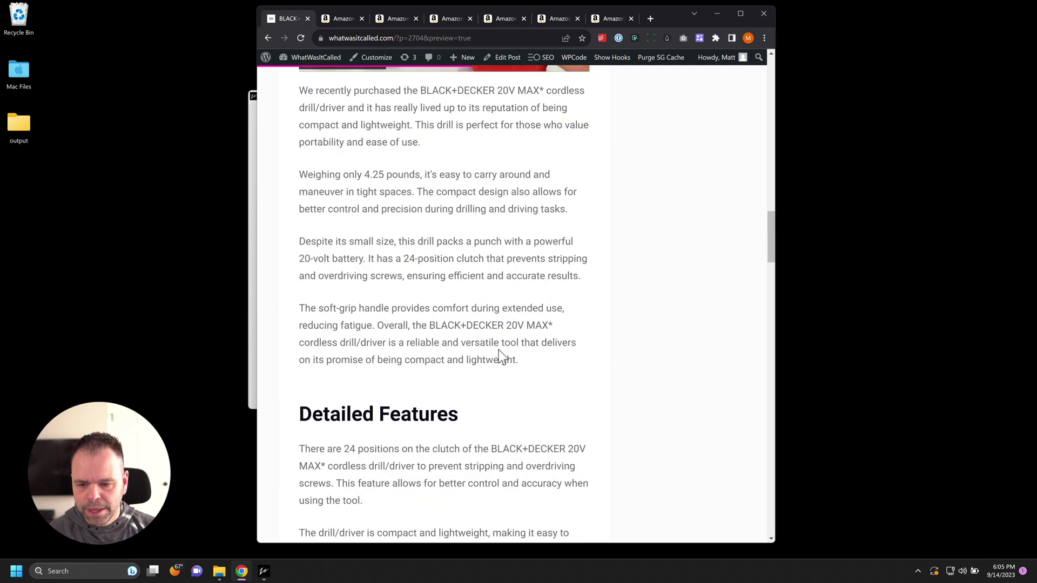
{"action": "scroll", "coordinate": [419, 213], "scroll_direction": "down", "scroll_amount": 4}
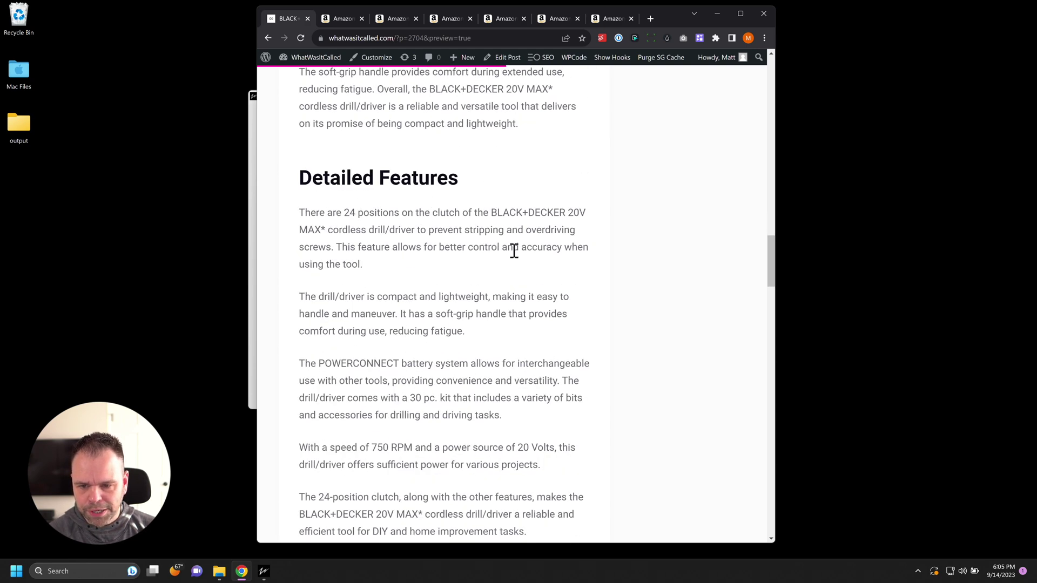
{"action": "scroll", "coordinate": [514, 251], "scroll_direction": "down", "scroll_amount": 4}
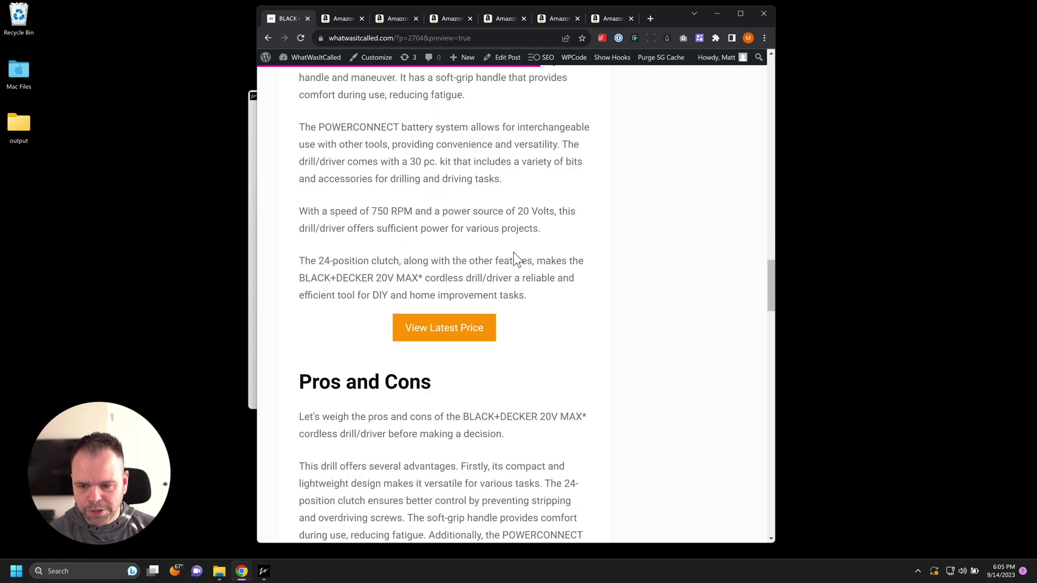
{"action": "left_click", "coordinate": [448, 332]}
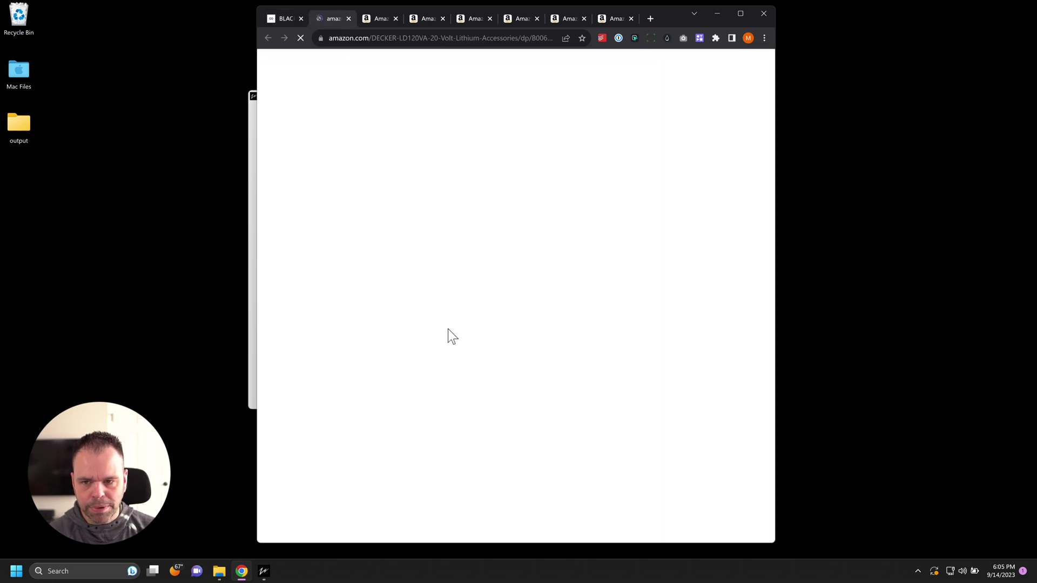
{"action": "left_click", "coordinate": [462, 38]}
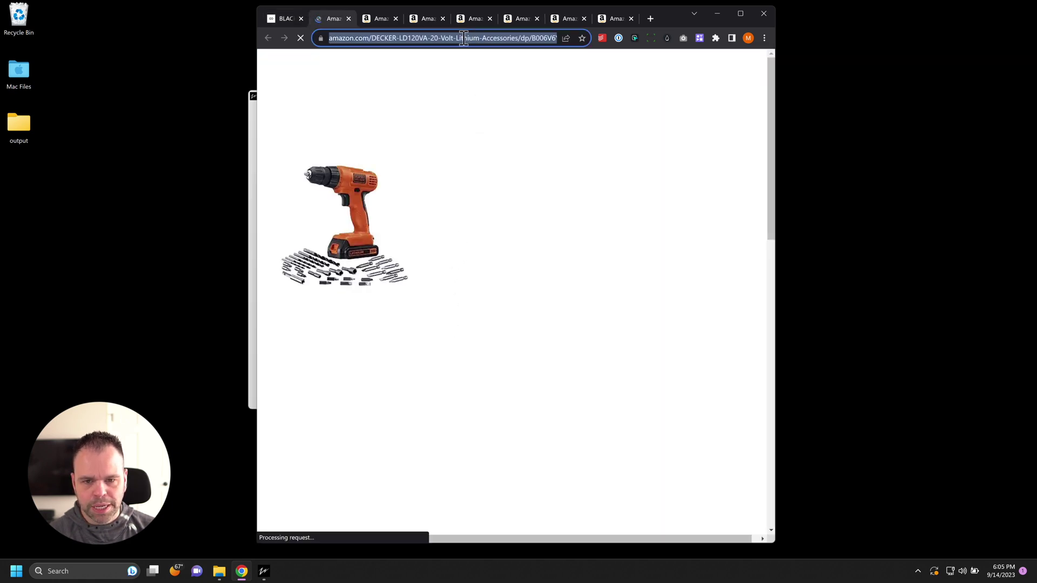
{"action": "left_click", "coordinate": [460, 39]}
{"action": "left_click", "coordinate": [459, 39]}
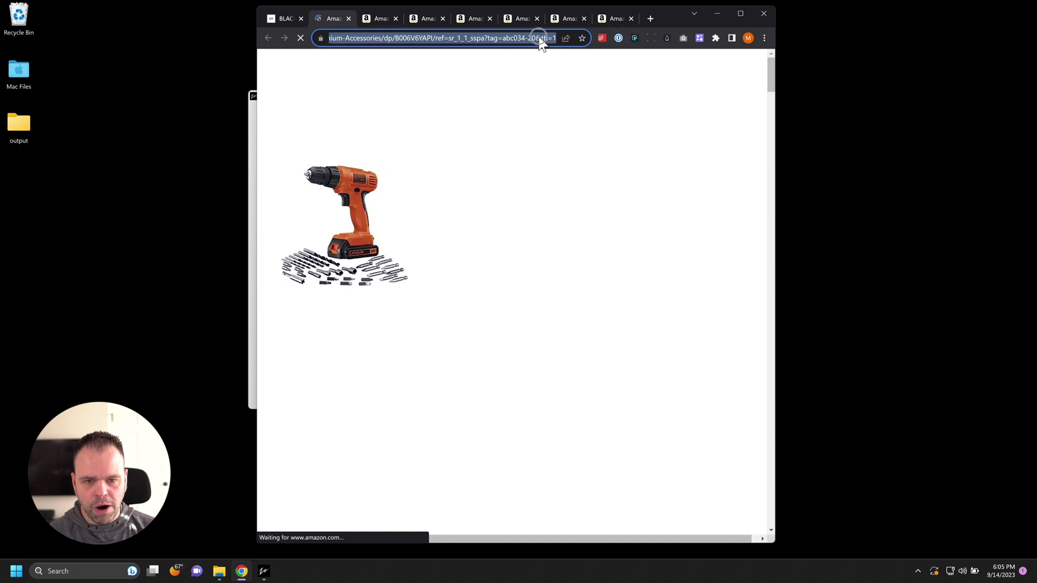
{"action": "left_click_drag", "start_coordinate": [543, 39], "coordinate": [598, 39]}
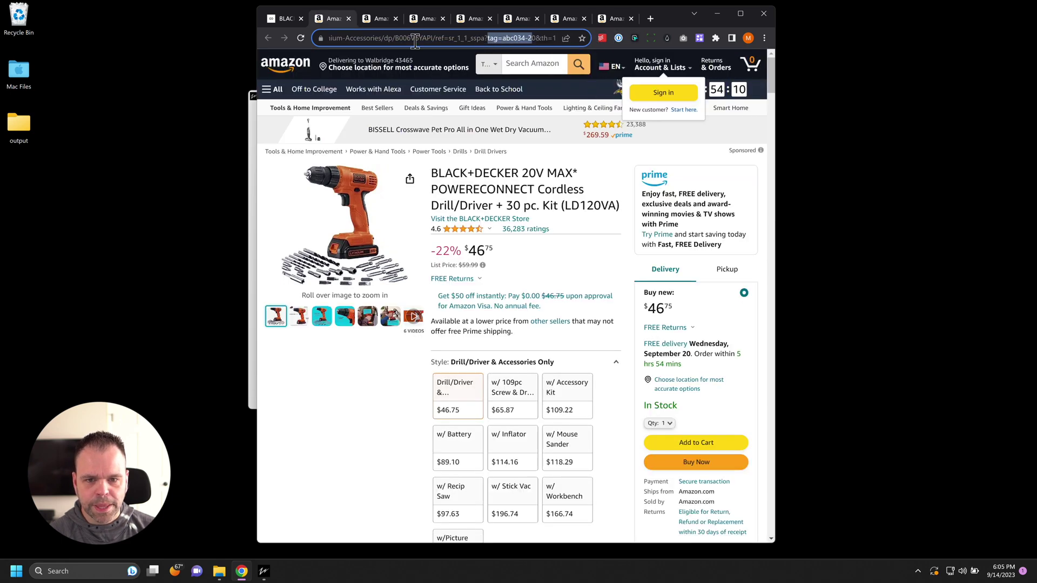
{"action": "left_click", "coordinate": [348, 18]}
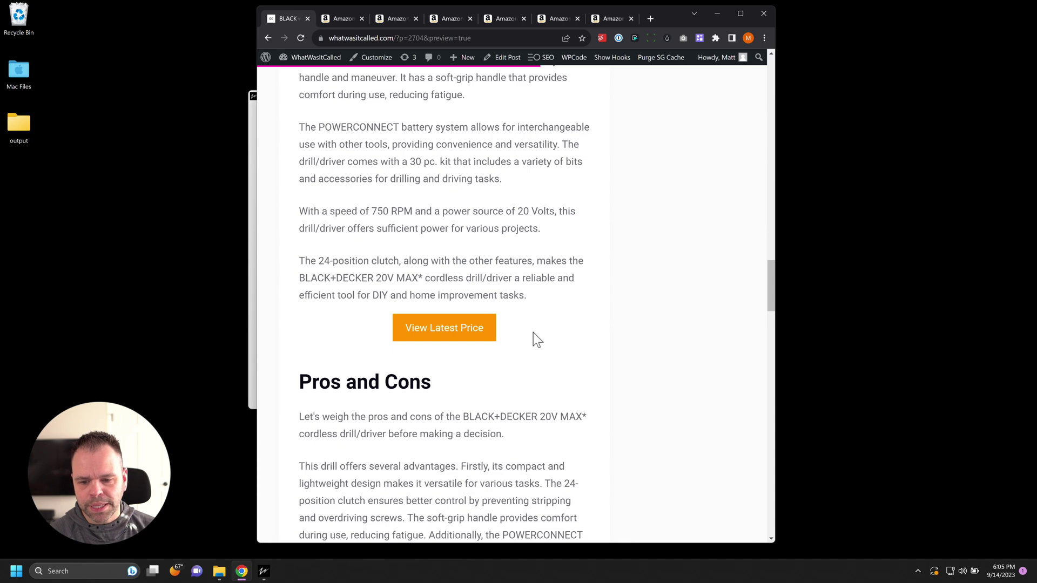
Scroll through Pros and Cons, briefly selecting the View Latest Price link text
{"action": "scroll", "coordinate": [537, 345], "scroll_direction": "down", "scroll_amount": 4}
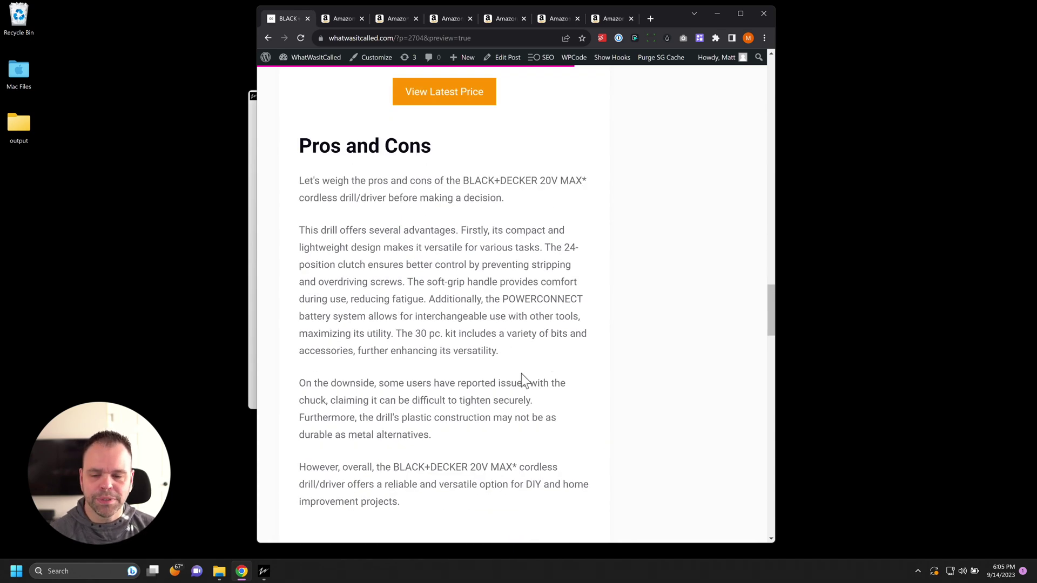
{"action": "scroll", "coordinate": [427, 265], "scroll_direction": "down", "scroll_amount": 4}
{"action": "scroll", "coordinate": [419, 265], "scroll_direction": "down", "scroll_amount": 11}
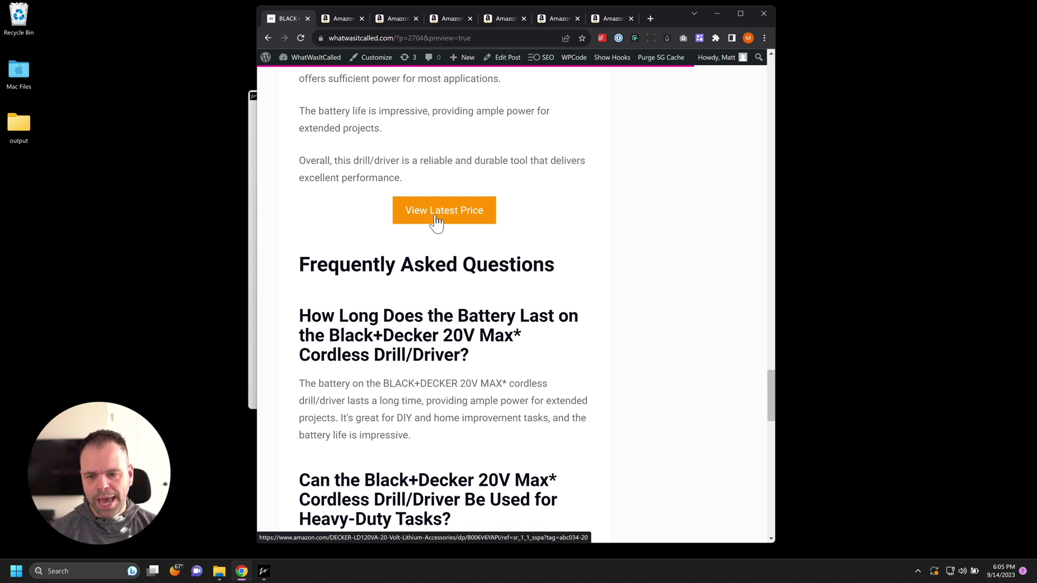
{"action": "left_click_drag", "start_coordinate": [382, 209], "coordinate": [534, 247]}
{"action": "left_click", "coordinate": [523, 157]}
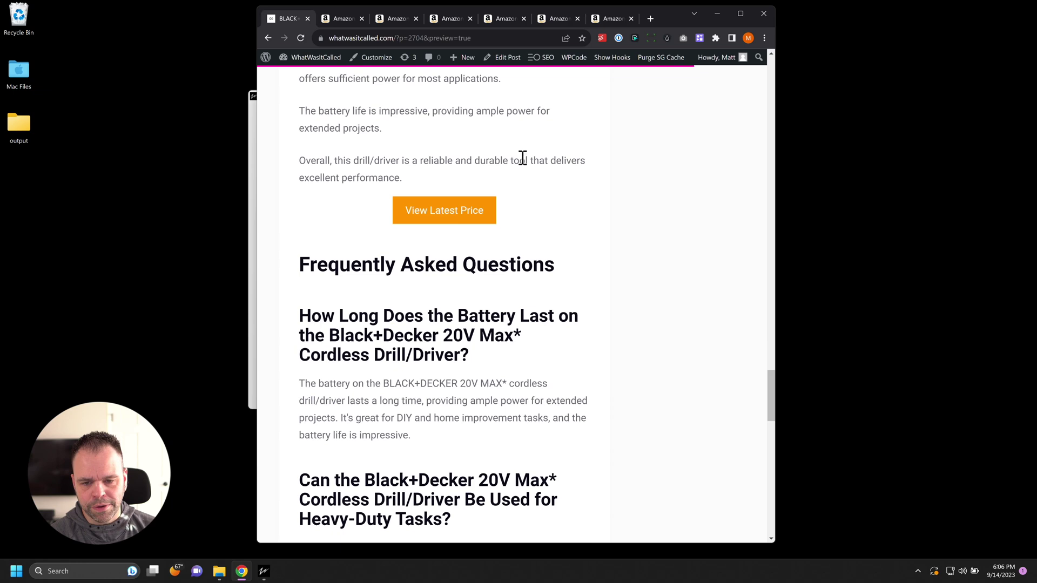
Read through Concluding Thoughts and the FAQ on battery life and heavy-duty use
{"action": "scroll", "coordinate": [538, 243], "scroll_direction": "up", "scroll_amount": 20}
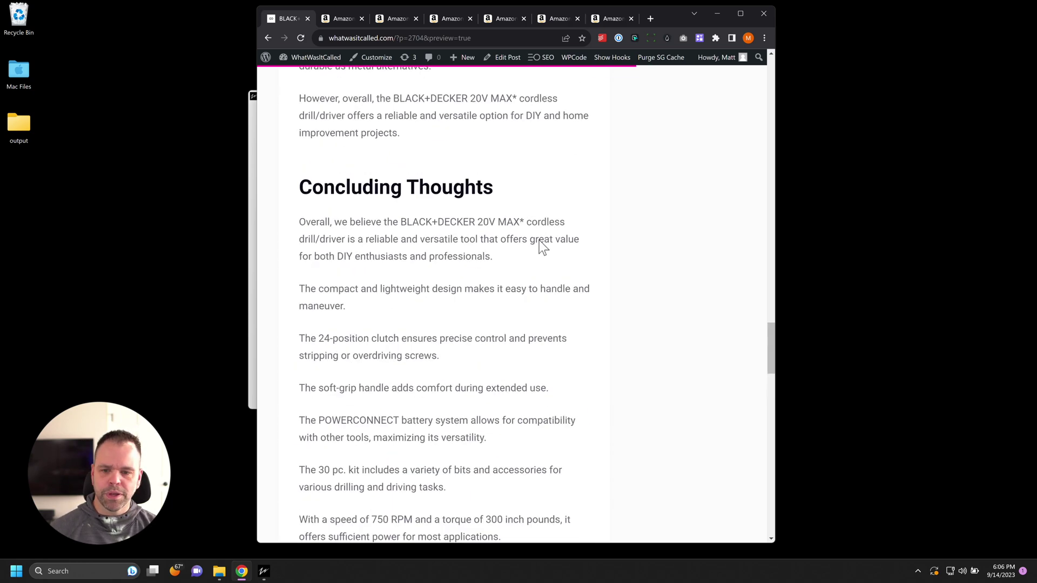
{"action": "scroll", "coordinate": [529, 262], "scroll_direction": "down", "scroll_amount": 5}
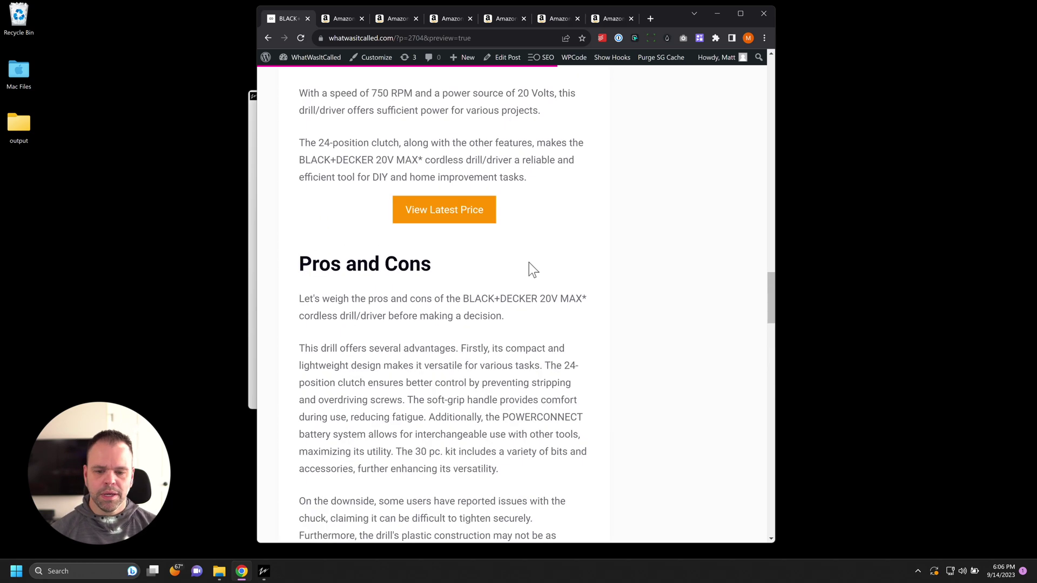
{"action": "scroll", "coordinate": [524, 257], "scroll_direction": "down", "scroll_amount": 6}
{"action": "scroll", "coordinate": [518, 265], "scroll_direction": "down", "scroll_amount": 10}
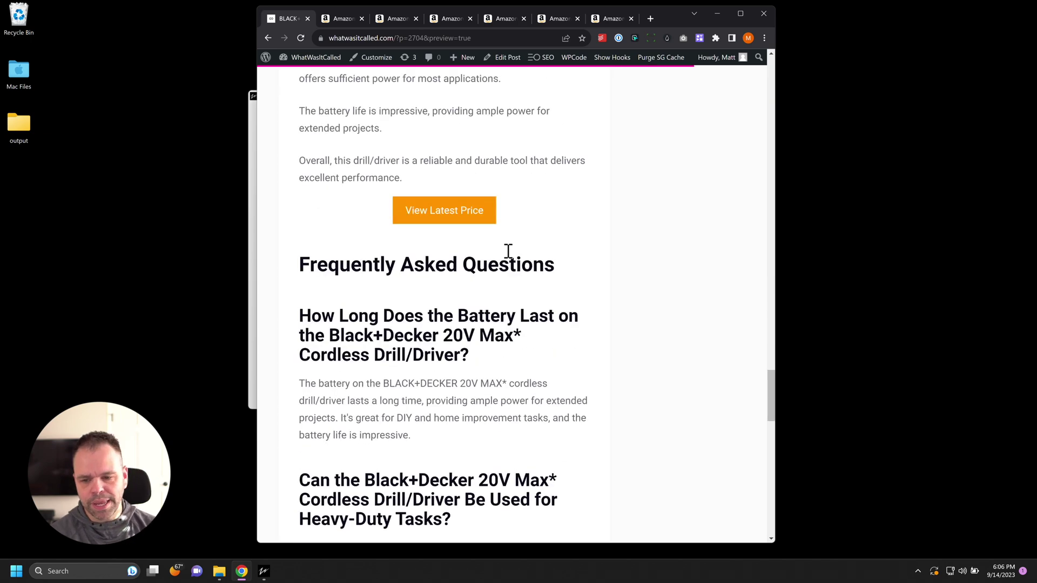
{"action": "scroll", "coordinate": [488, 268], "scroll_direction": "up", "scroll_amount": 2}
{"action": "left_click_drag", "start_coordinate": [297, 146], "coordinate": [461, 238]}
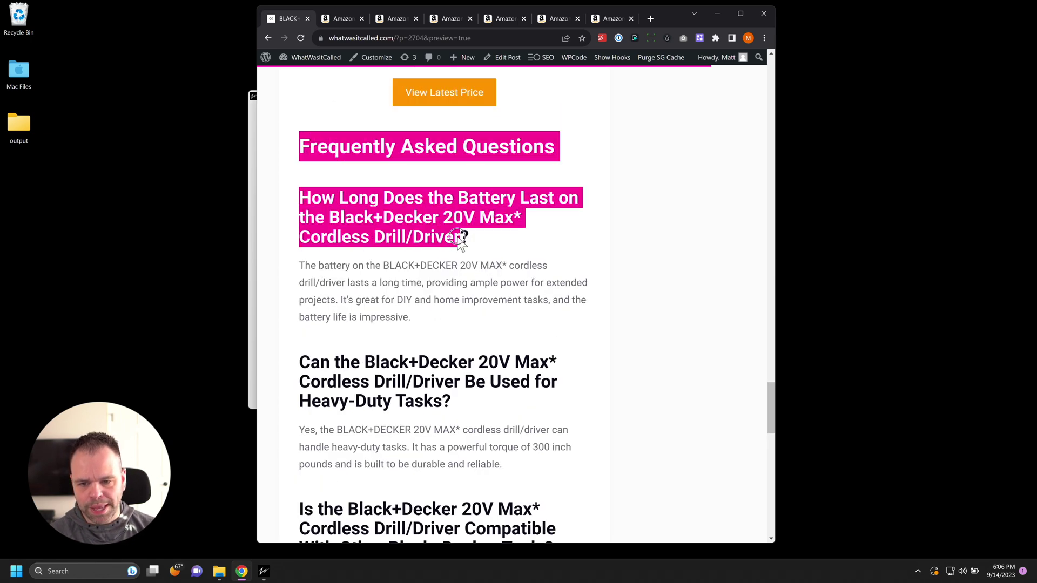
{"action": "scroll", "coordinate": [481, 261], "scroll_direction": "down", "scroll_amount": 8}
{"action": "scroll", "coordinate": [481, 296], "scroll_direction": "up", "scroll_amount": 20}
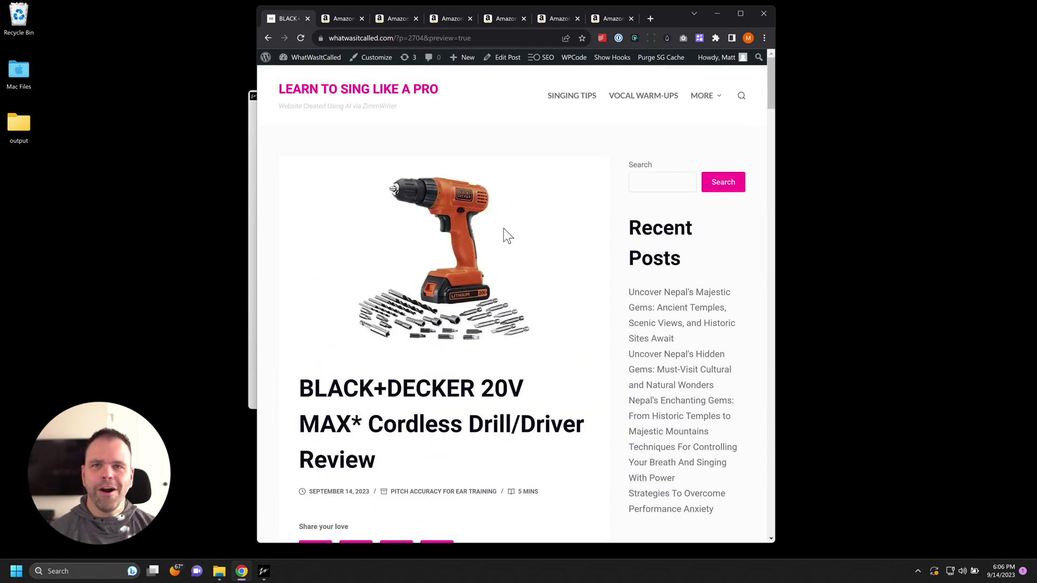
{"action": "scroll", "coordinate": [400, 270], "scroll_direction": "down", "scroll_amount": 8}
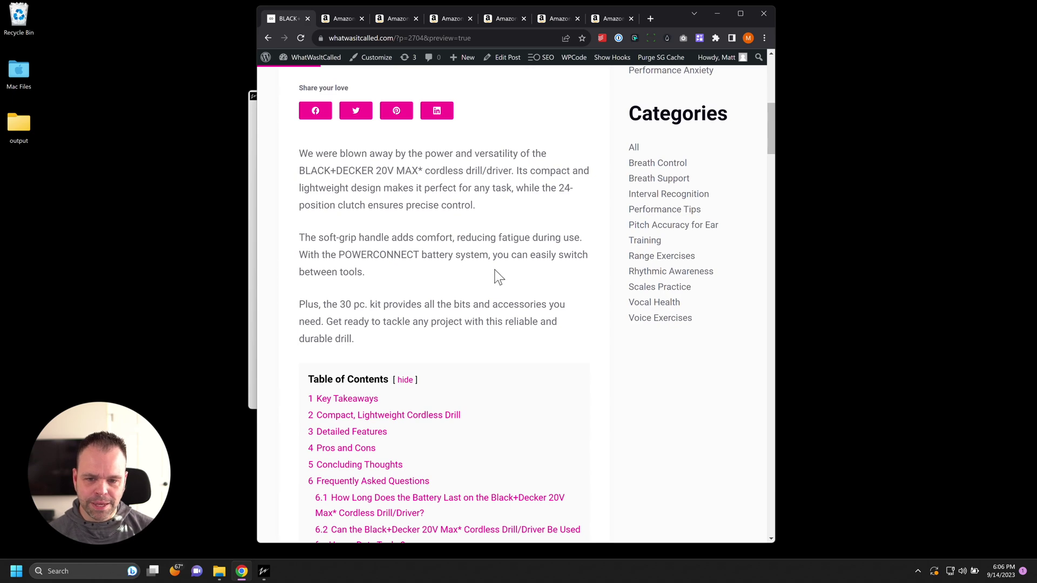
{"action": "scroll", "coordinate": [495, 277], "scroll_direction": "down", "scroll_amount": 12}
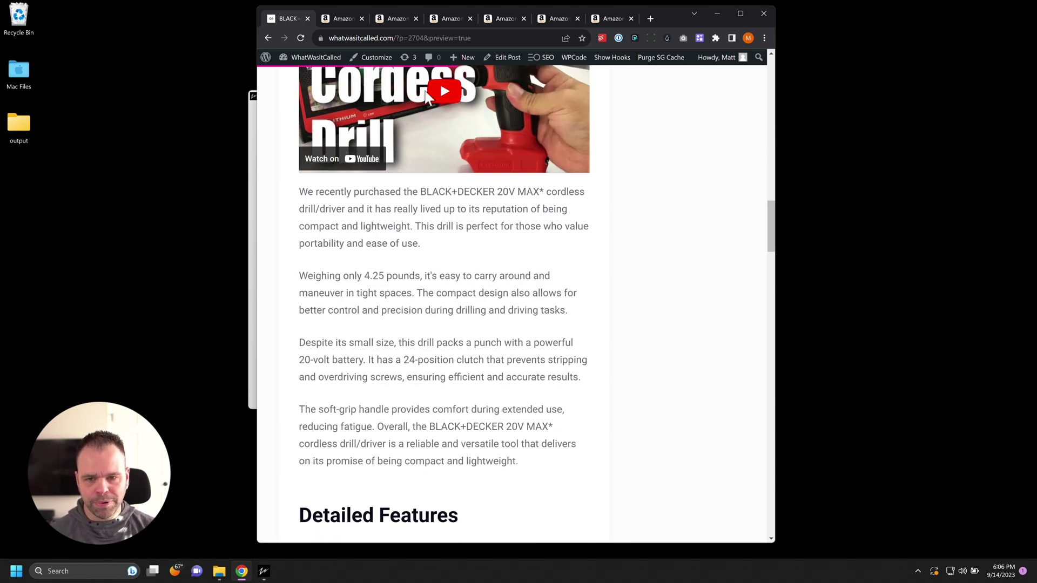
{"action": "left_click", "coordinate": [268, 38]}
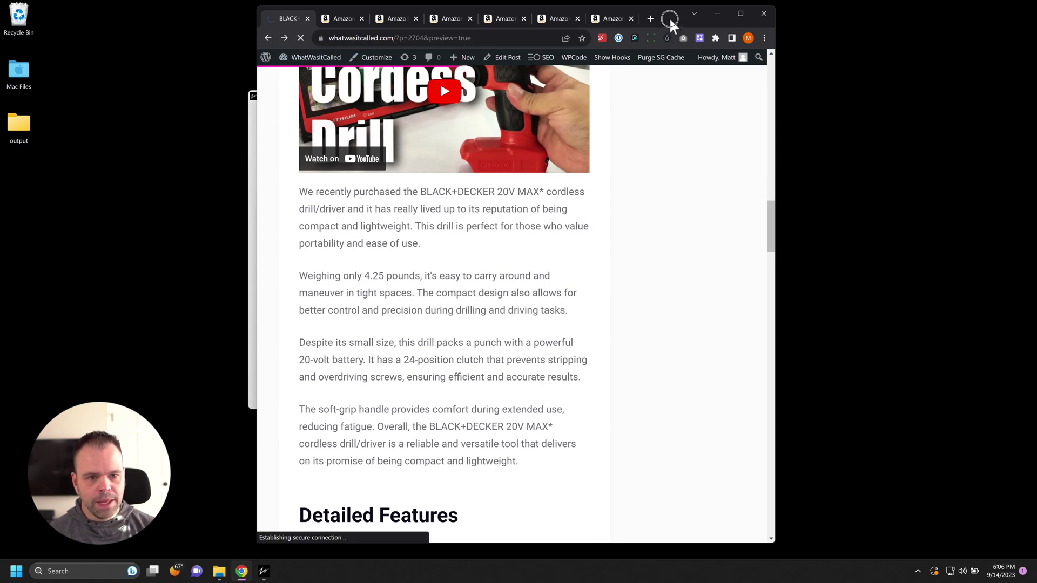